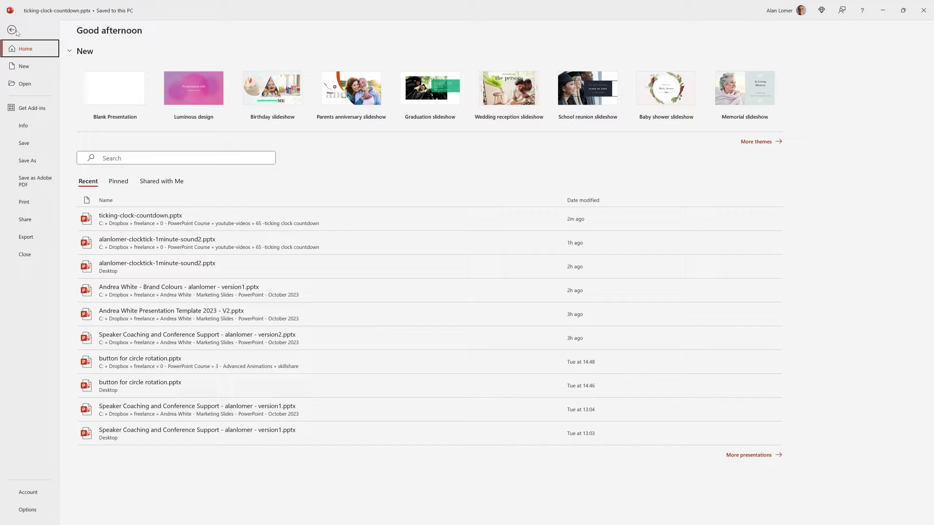
- Start a new blank presentation and give slide 1 the Blank layout
{"action": "left_click", "coordinate": [115, 89]}
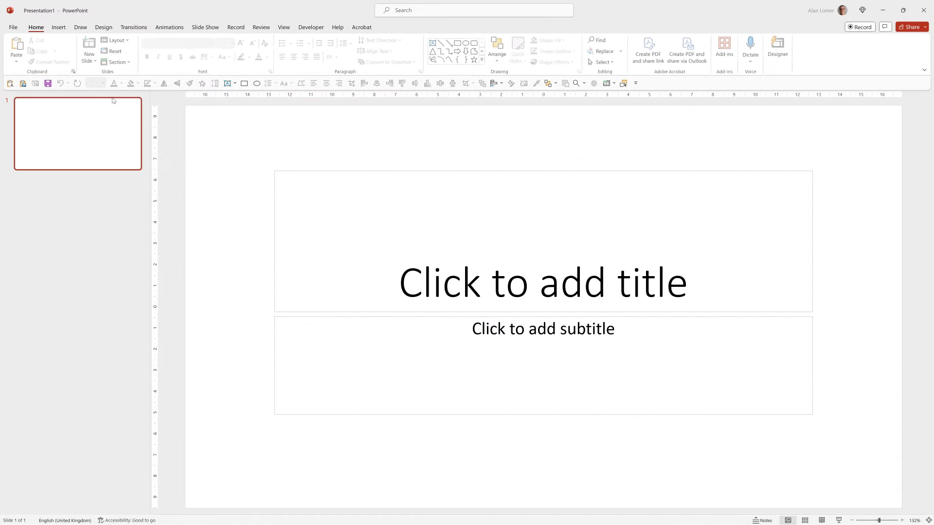
{"action": "right_click", "coordinate": [216, 175]}
{"action": "mouse_move", "coordinate": [252, 219]}
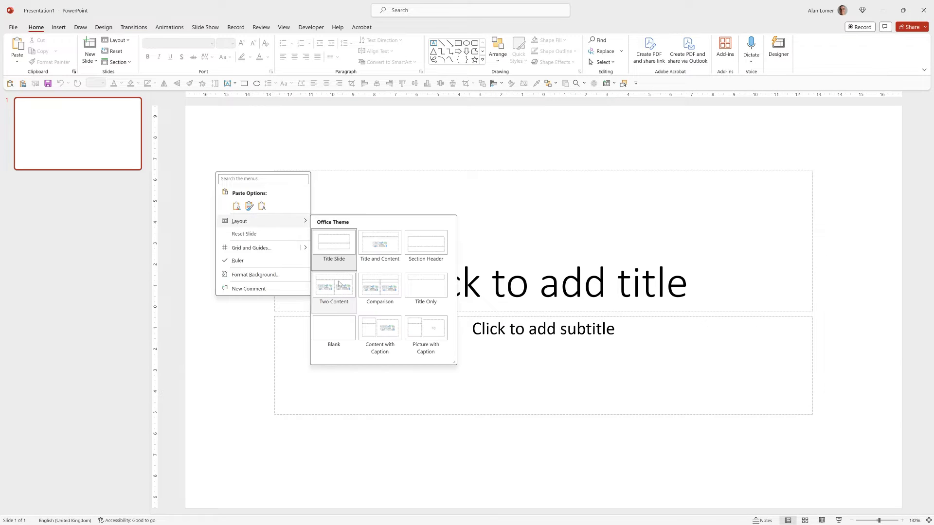
{"action": "left_click", "coordinate": [331, 328]}
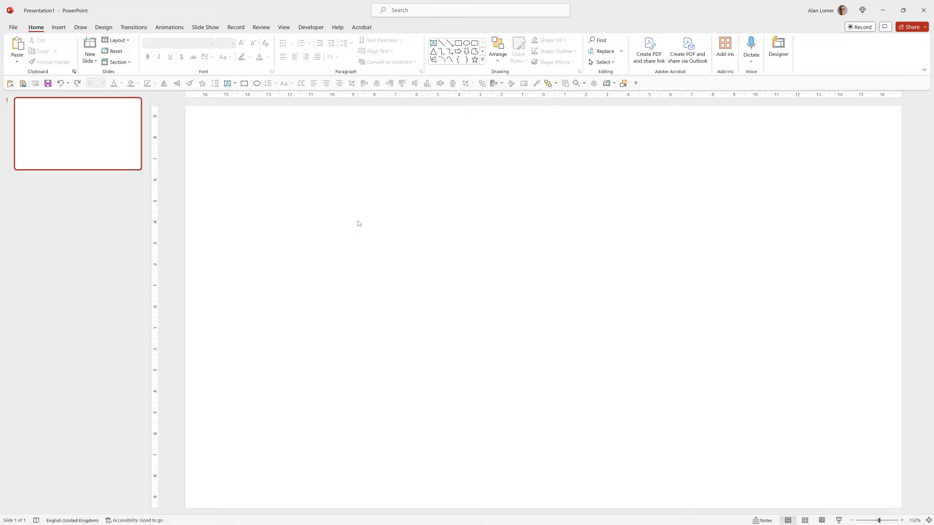
- Switch to Slide Master view and insert a new layout
{"action": "left_click", "coordinate": [284, 27]}
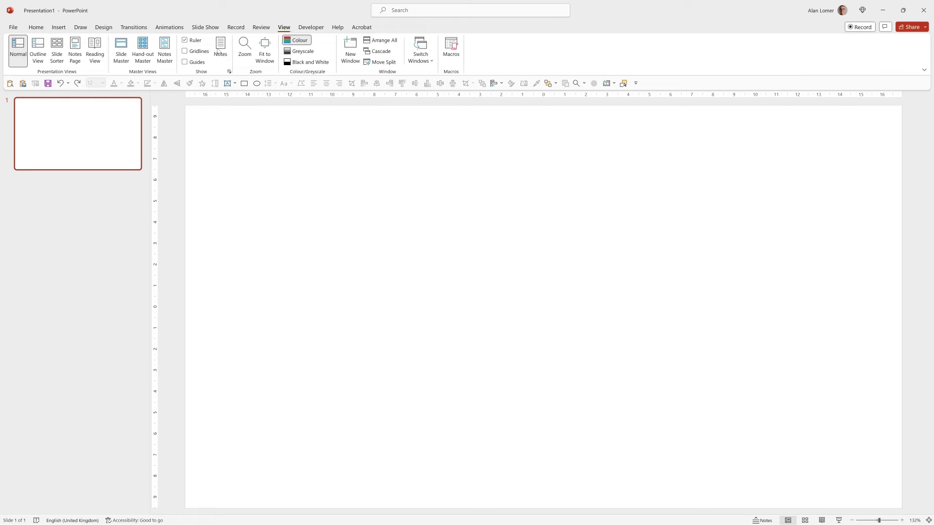
{"action": "left_click", "coordinate": [122, 48]}
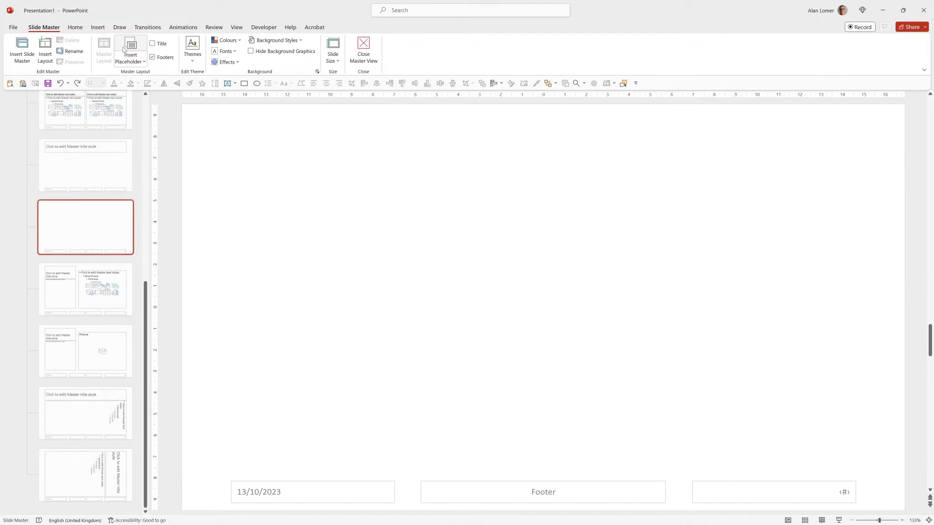
{"action": "right_click", "coordinate": [96, 262]}
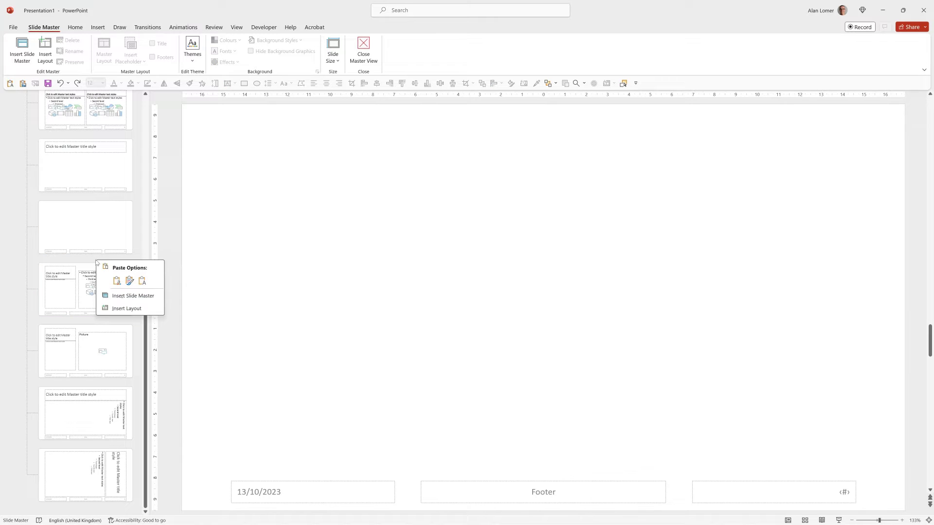
{"action": "left_click", "coordinate": [126, 309]}
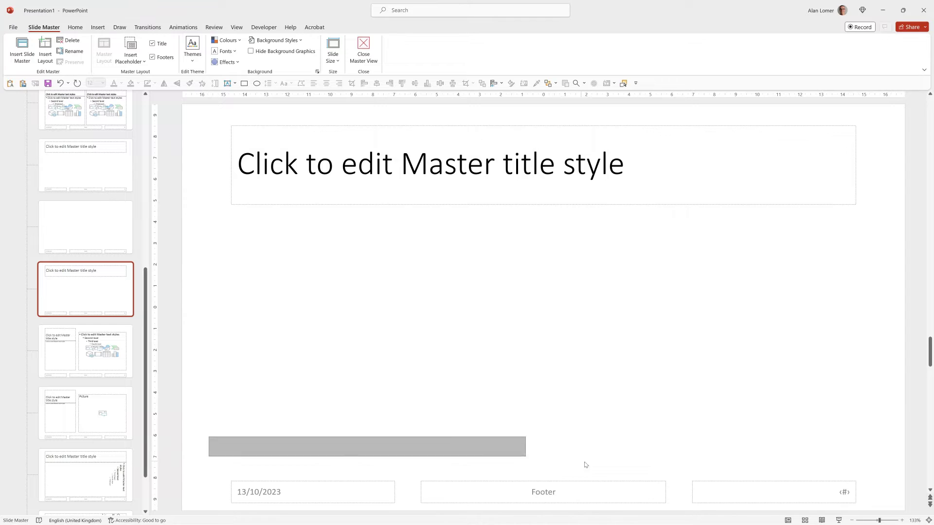
- Delete the new layout's date, footer and slide-number placeholders, then bring up its background options
{"action": "left_click_drag", "start_coordinate": [585, 465], "coordinate": [864, 509]}
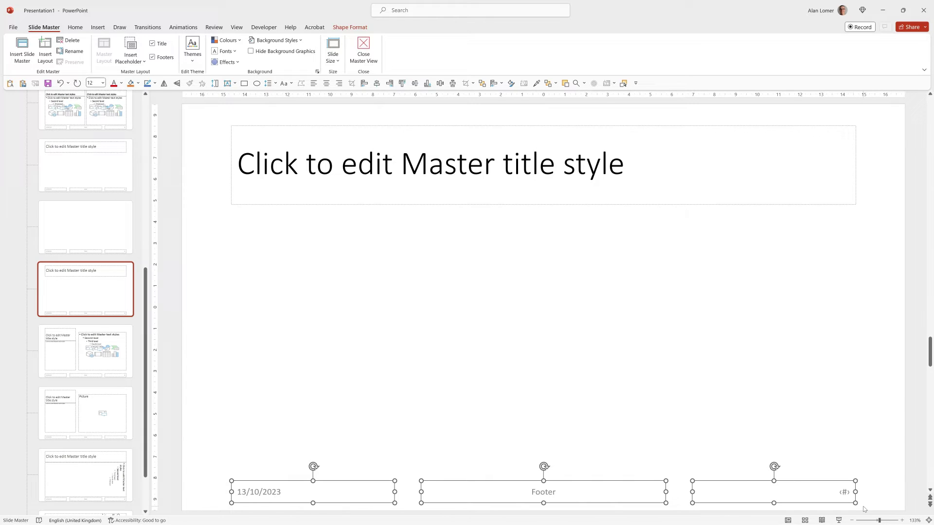
{"action": "key", "text": "Delete"}
{"action": "right_click", "coordinate": [318, 242]}
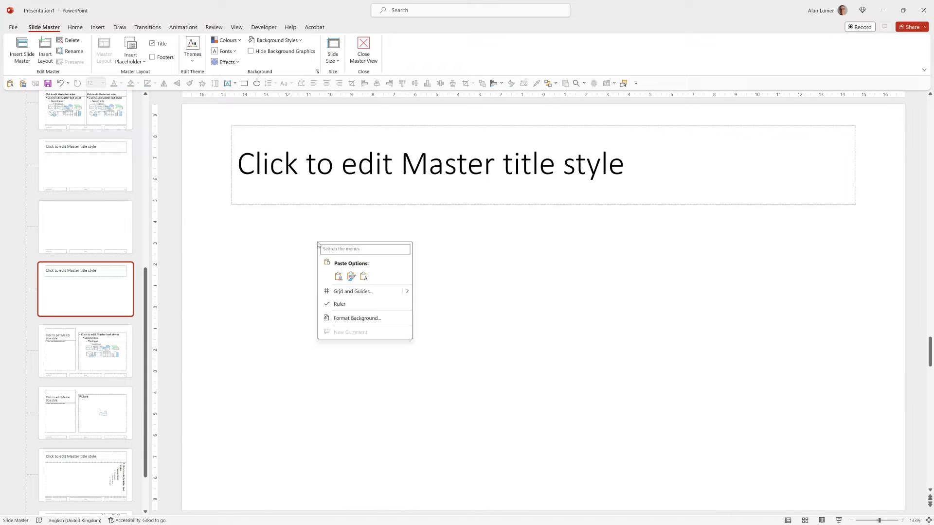
- Give the new layout a dark 90° linear gradient fill background and select its end stop
{"action": "left_click", "coordinate": [359, 319]}
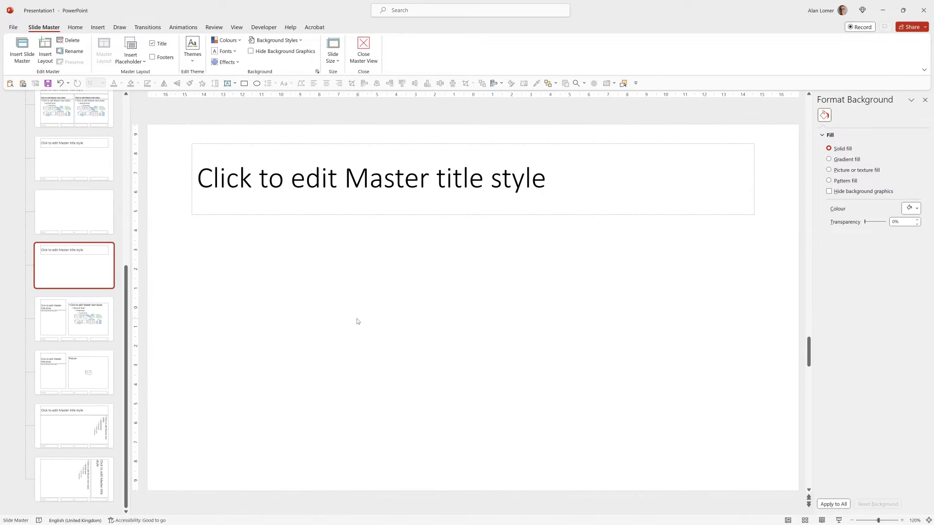
{"action": "left_click", "coordinate": [844, 160]}
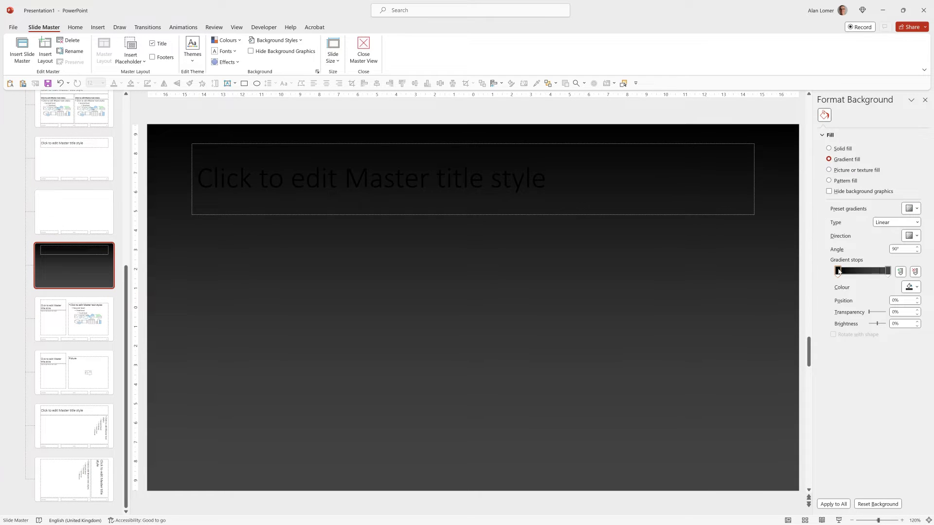
{"action": "left_click", "coordinate": [888, 272]}
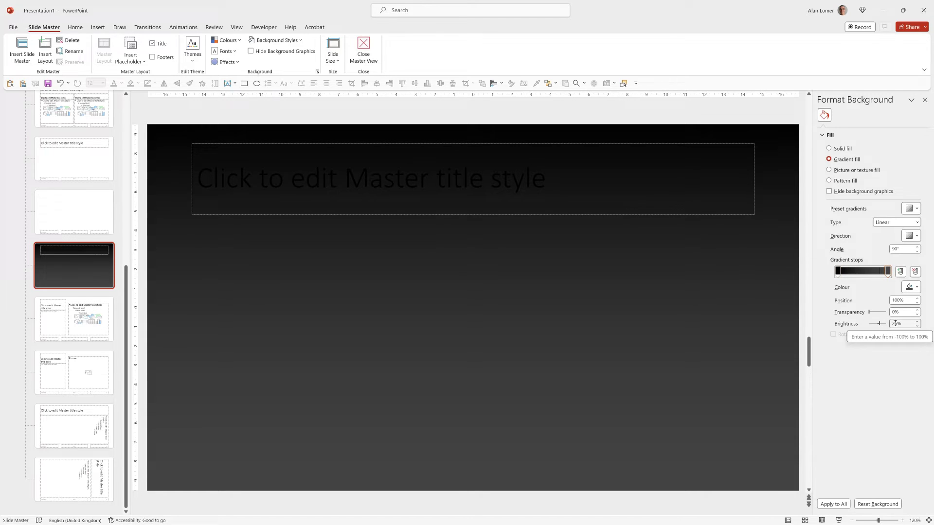
- Format the title placeholder as light green Electronic Highway Sign at 180 pt
{"action": "left_click", "coordinate": [251, 176]}
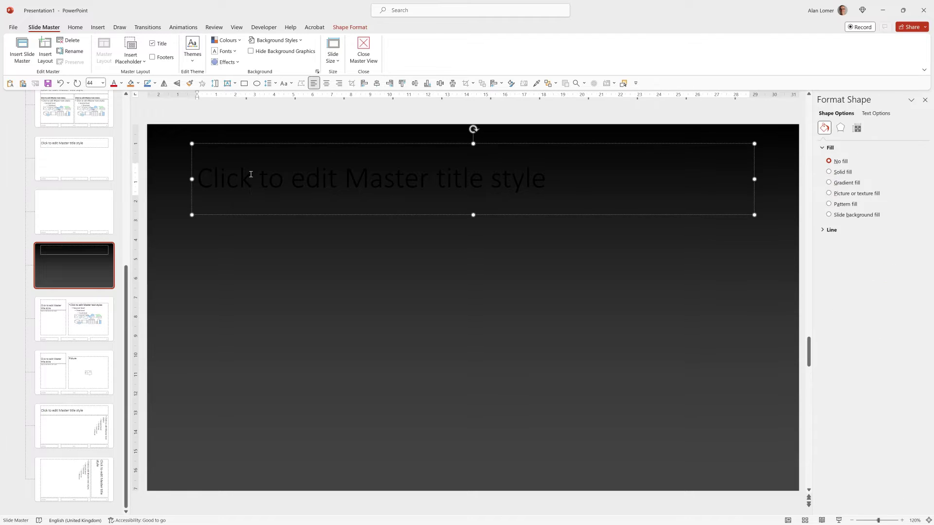
{"action": "key", "text": "ctrl+a"}
{"action": "left_click", "coordinate": [75, 27]}
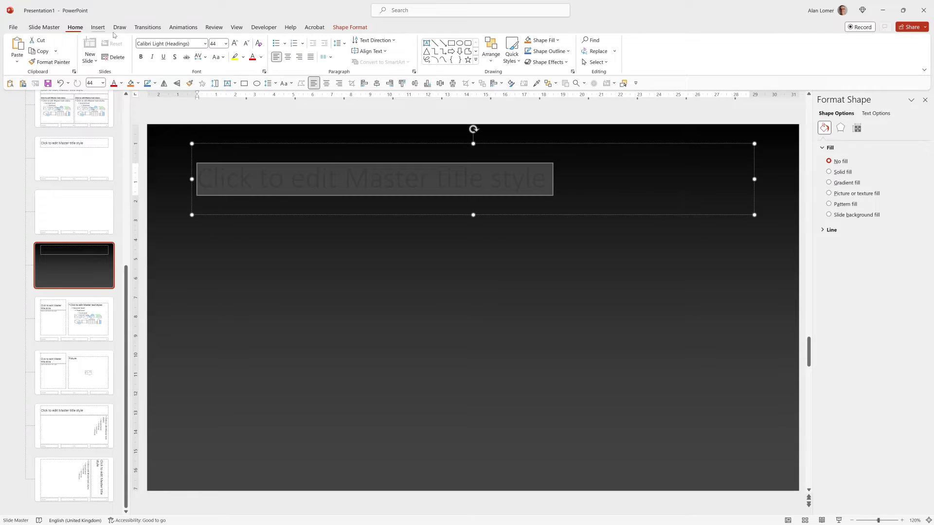
{"action": "left_click", "coordinate": [261, 57]}
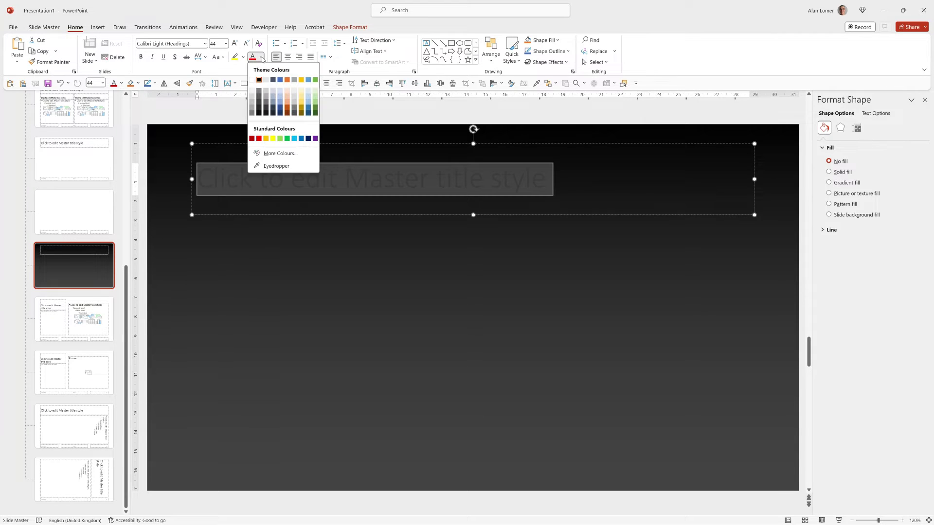
{"action": "left_click", "coordinate": [280, 139]}
{"action": "left_click", "coordinate": [181, 43]}
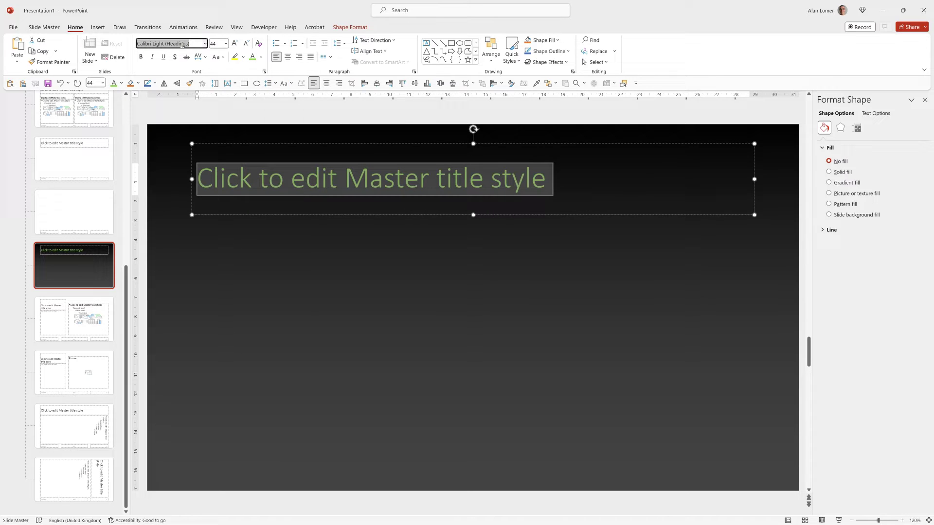
{"action": "type", "text": "Electronic Highway Sign"}
{"action": "left_click", "coordinate": [219, 43]}
{"action": "type", "text": "180"}
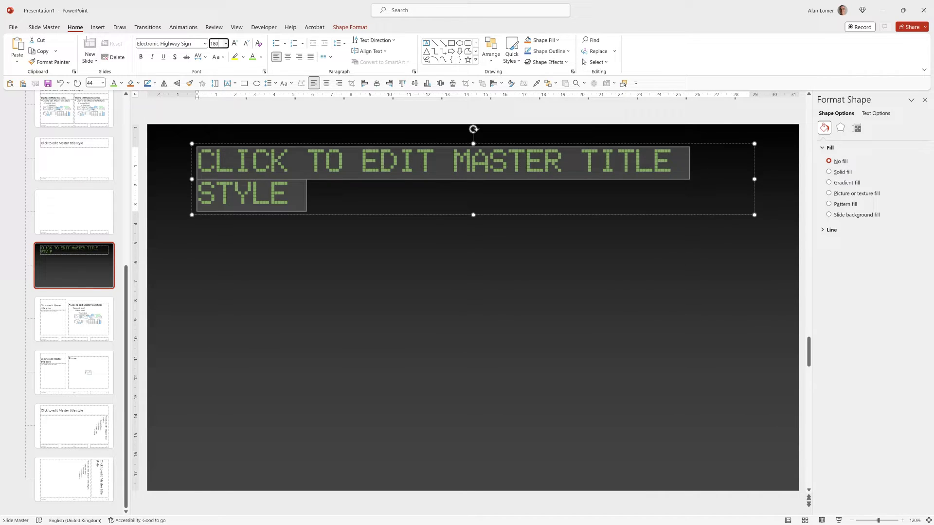
{"action": "key", "text": "Return"}
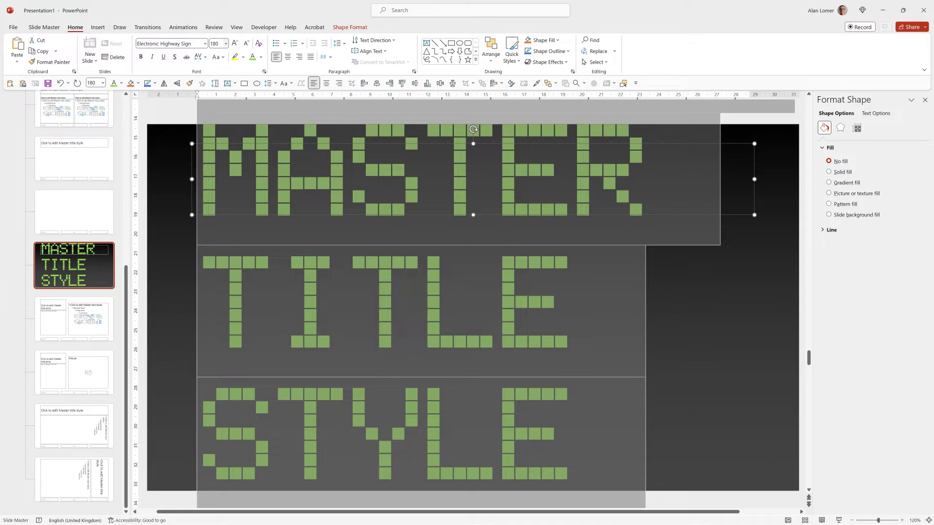
- Enter CLOCK as the title, centre the box vertically on the slide and the text horizontally
{"action": "type", "text": "CLOCK"}
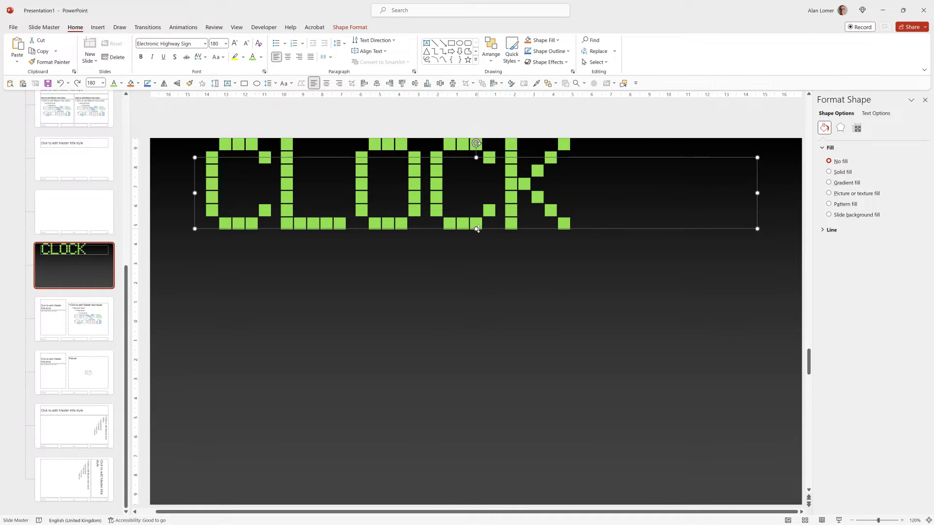
{"action": "key", "text": "ctrl+a"}
{"action": "key", "text": "Escape"}
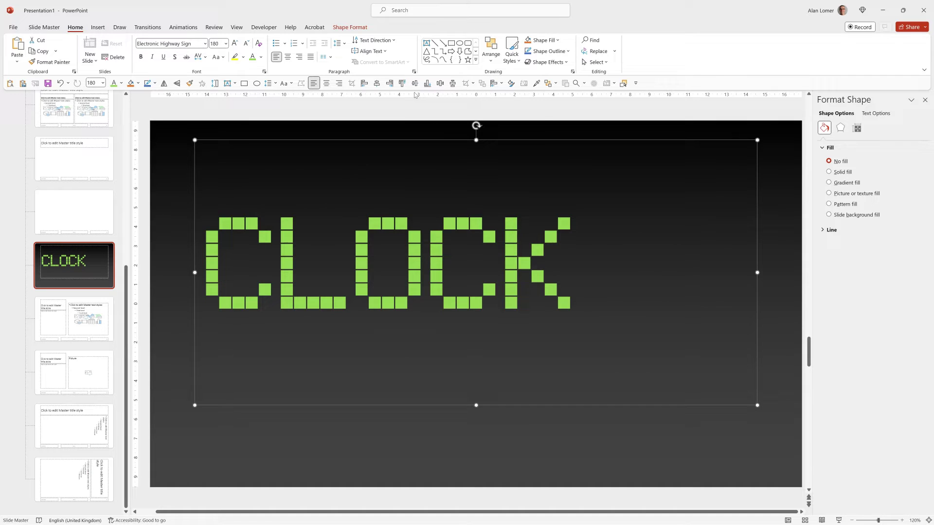
{"action": "left_click", "coordinate": [490, 57]}
{"action": "mouse_move", "coordinate": [522, 207]}
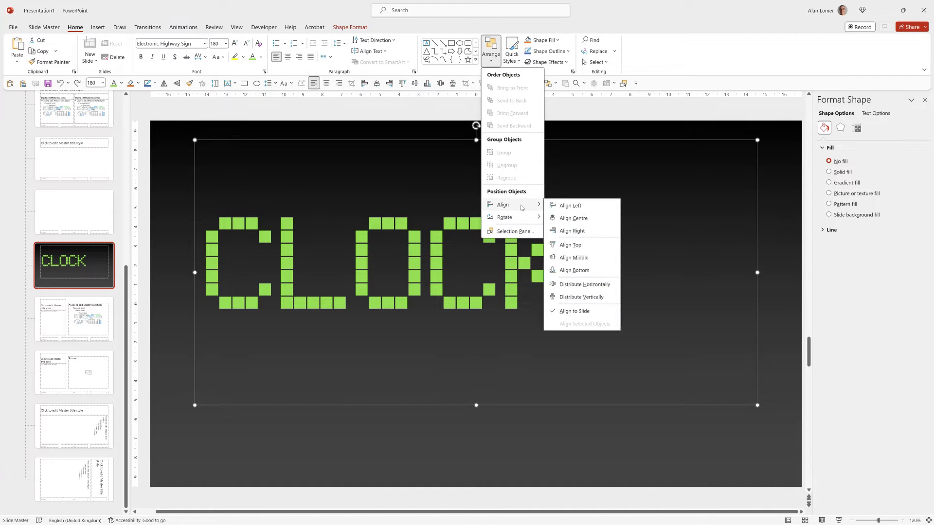
{"action": "left_click", "coordinate": [581, 259]}
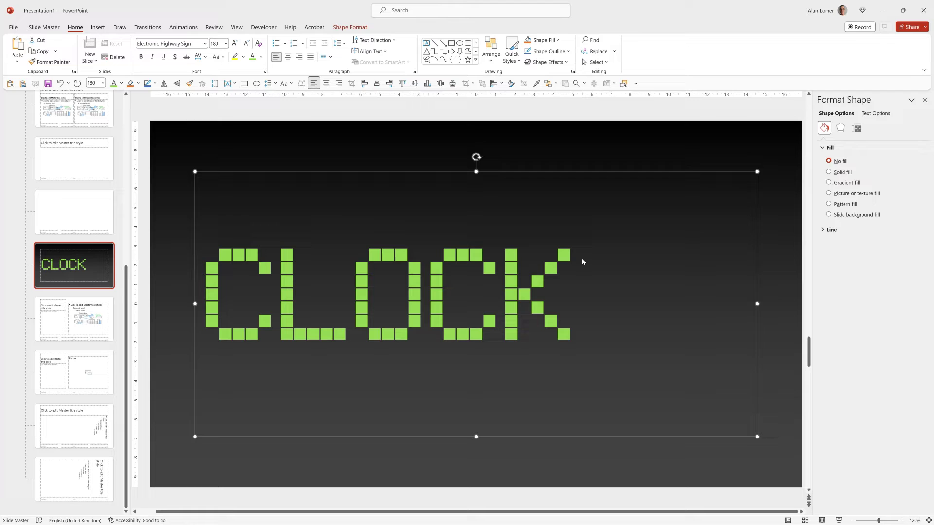
{"action": "left_click", "coordinate": [288, 57]}
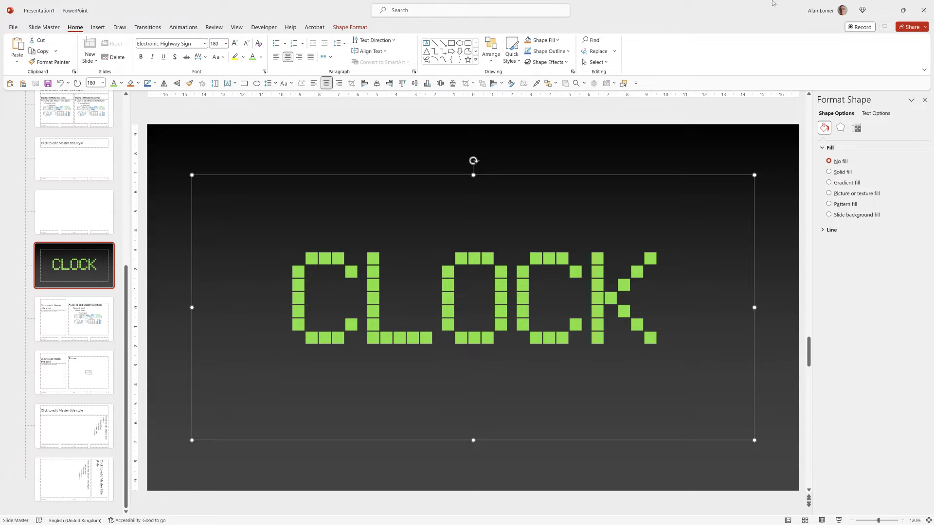
- Give the CLOCK text a Tight Reflection: Touching with 80% transparency
{"action": "left_click", "coordinate": [875, 114]}
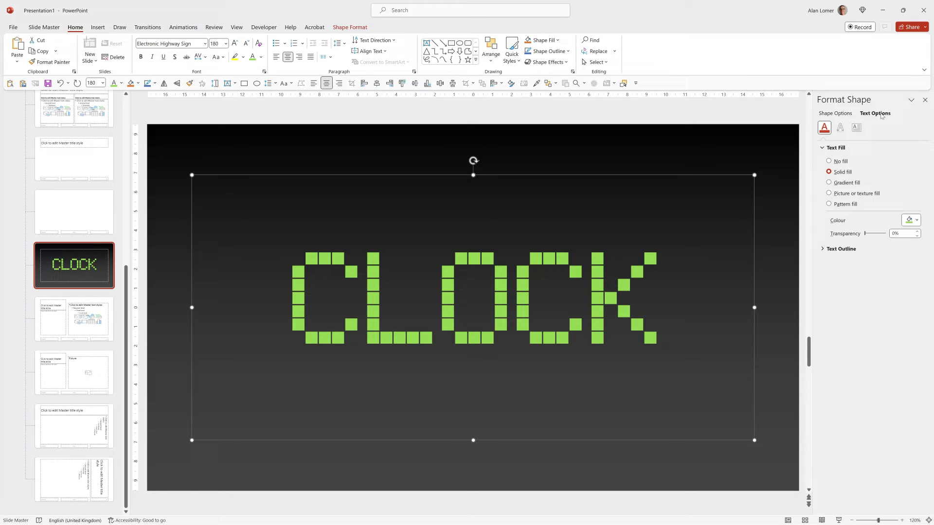
{"action": "left_click", "coordinate": [840, 128]}
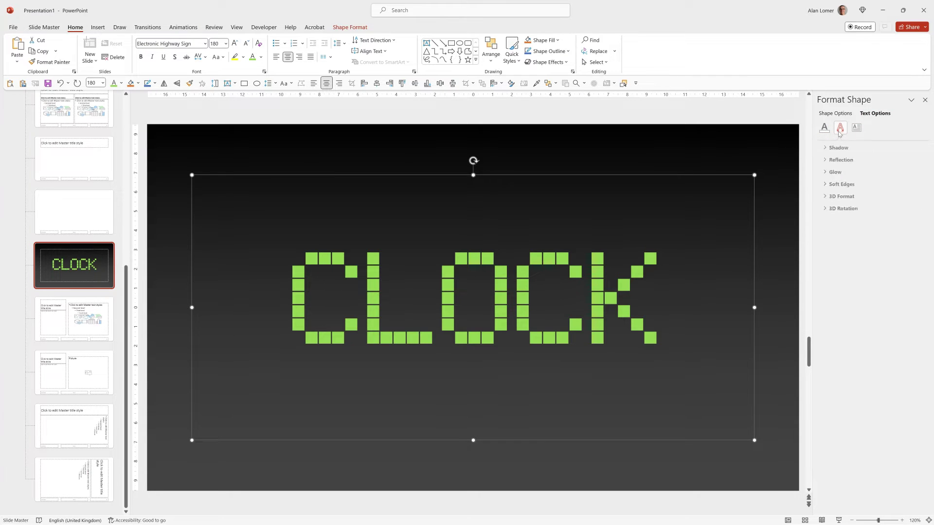
{"action": "left_click", "coordinate": [826, 159]}
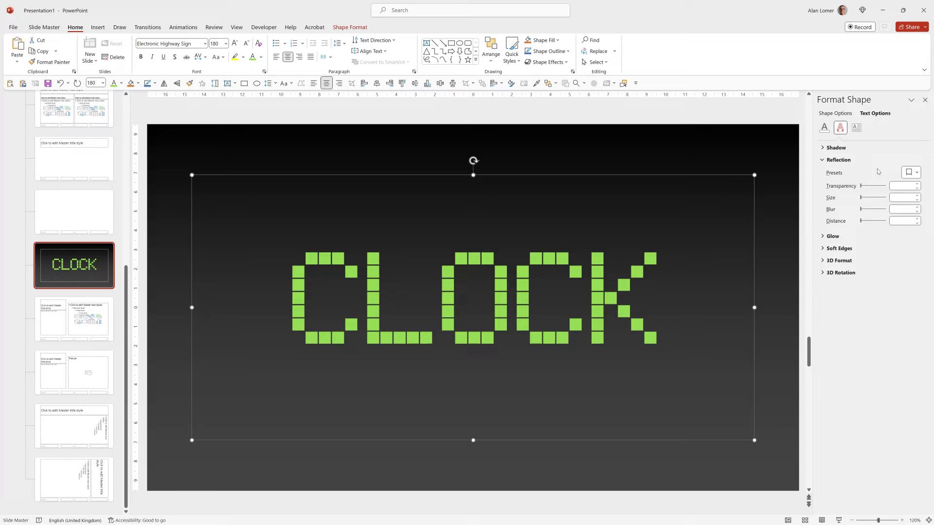
{"action": "left_click", "coordinate": [911, 172]}
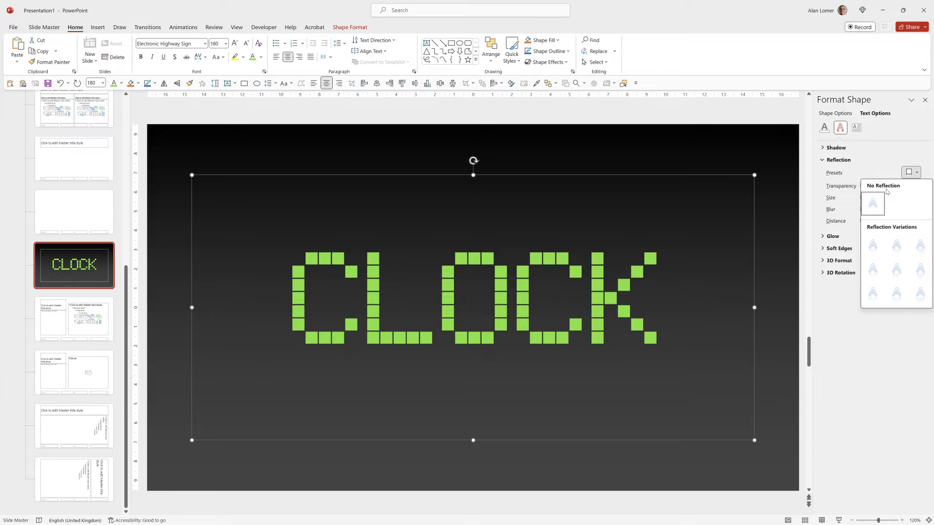
{"action": "left_click", "coordinate": [873, 244]}
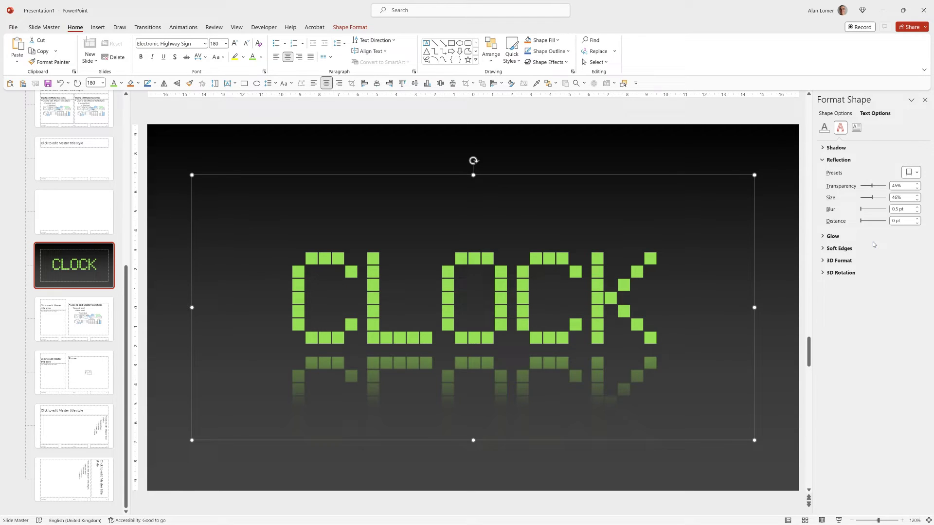
{"action": "left_click", "coordinate": [905, 186]}
{"action": "type", "text": "80"}
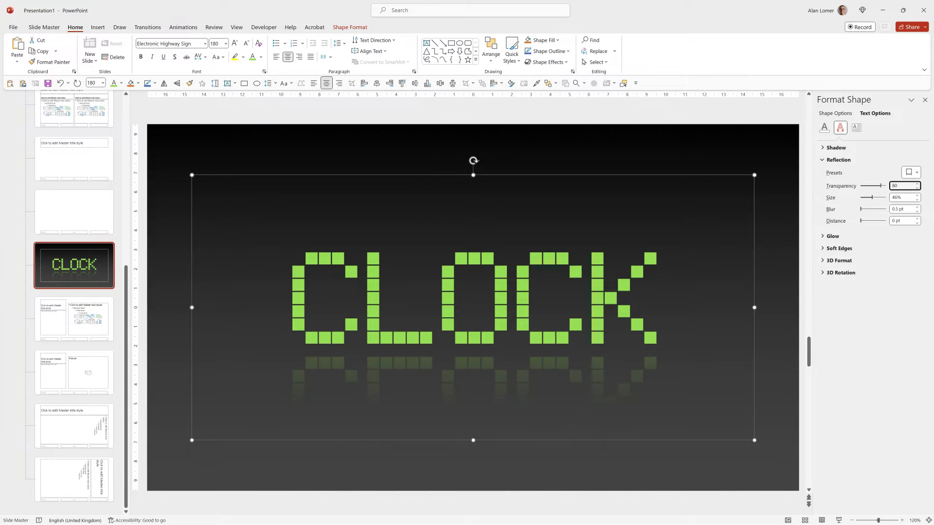
- Rename the custom layout to 'Clock' and close Master View
{"action": "left_click", "coordinate": [223, 227]}
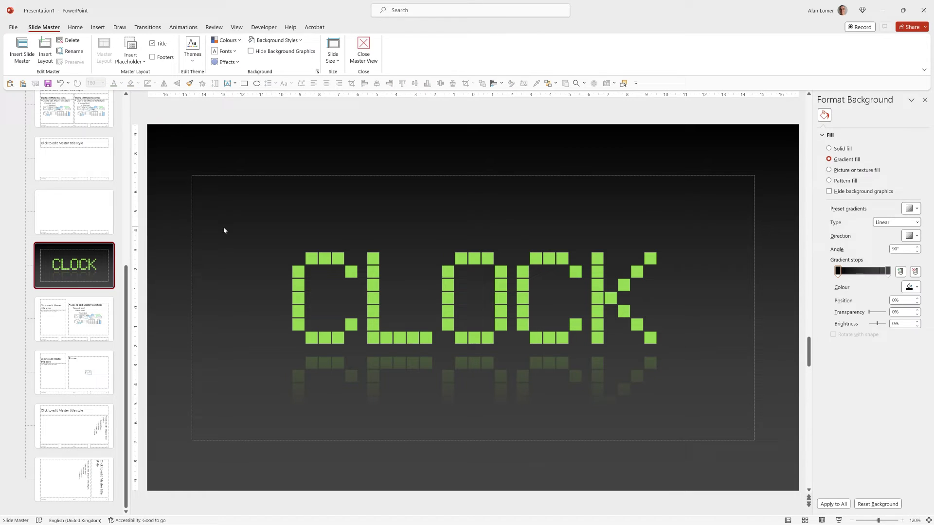
{"action": "right_click", "coordinate": [83, 268]}
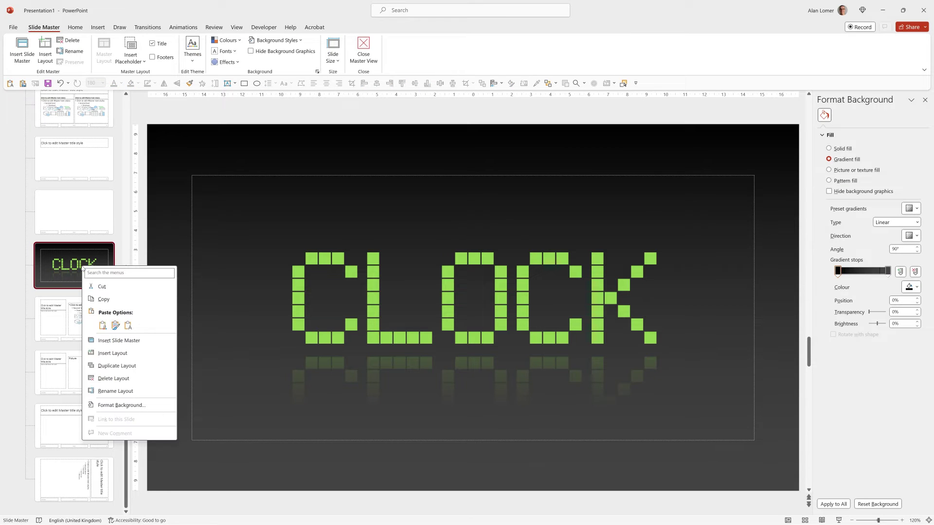
{"action": "left_click", "coordinate": [126, 391]}
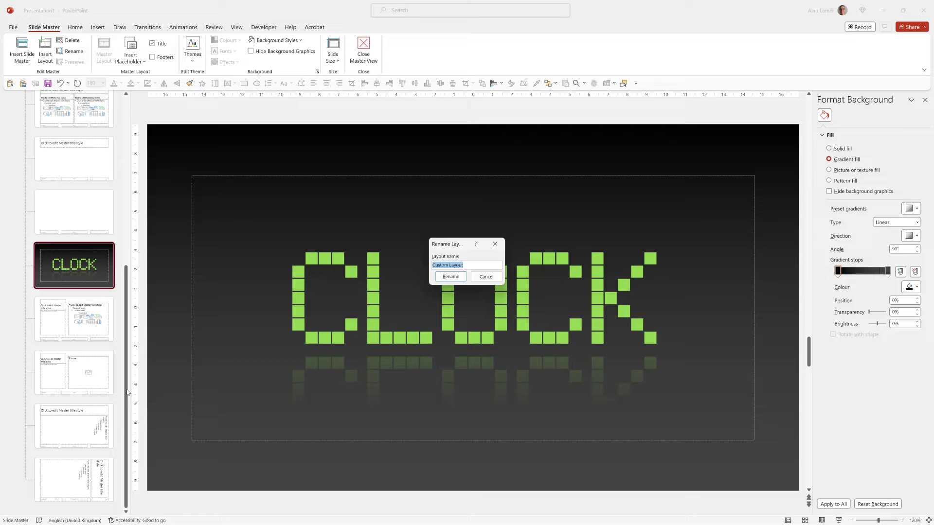
{"action": "type", "text": "Clock"}
{"action": "key", "text": "Return"}
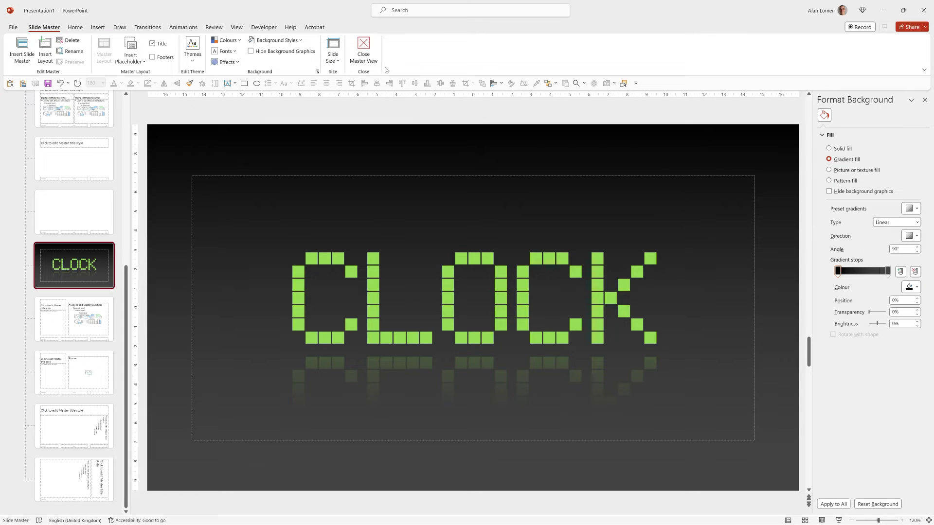
{"action": "left_click", "coordinate": [365, 53]}
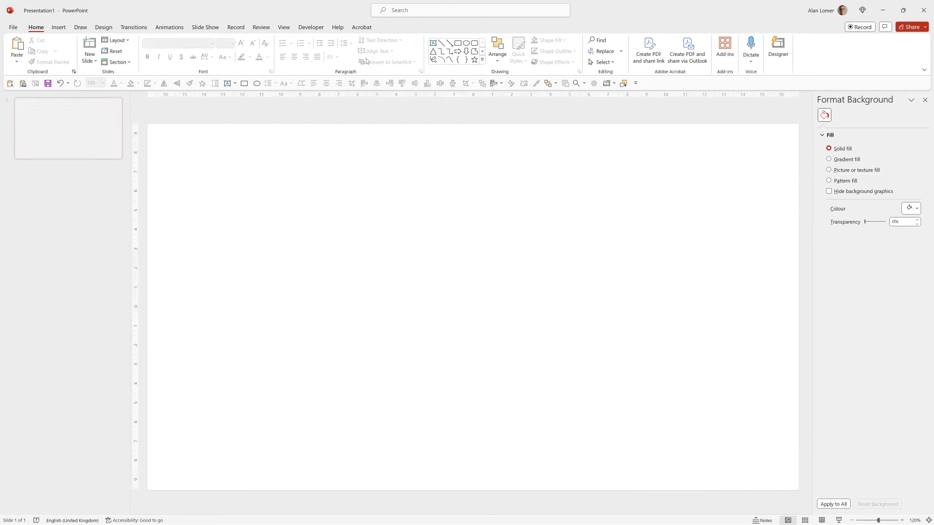
- Apply the Clock layout to slide 1, show 1:00 on it, and preview it as a slide show
{"action": "right_click", "coordinate": [256, 213]}
{"action": "mouse_move", "coordinate": [301, 260]}
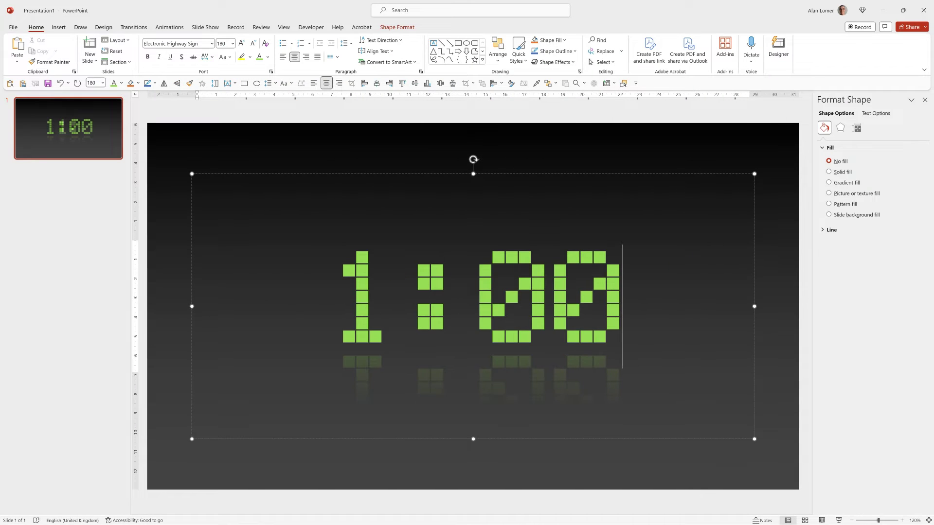
{"action": "left_click", "coordinate": [70, 141]}
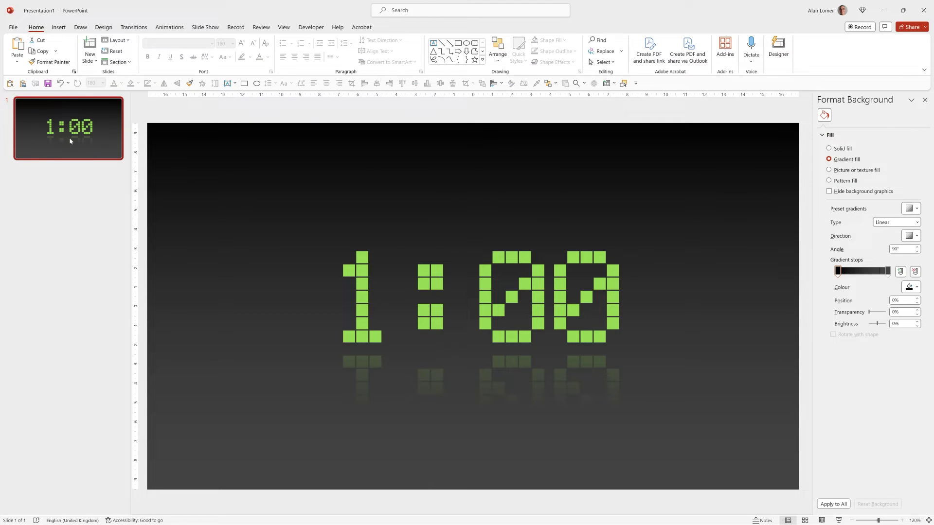
{"action": "key", "text": "F5"}
{"action": "key", "text": "Escape"}
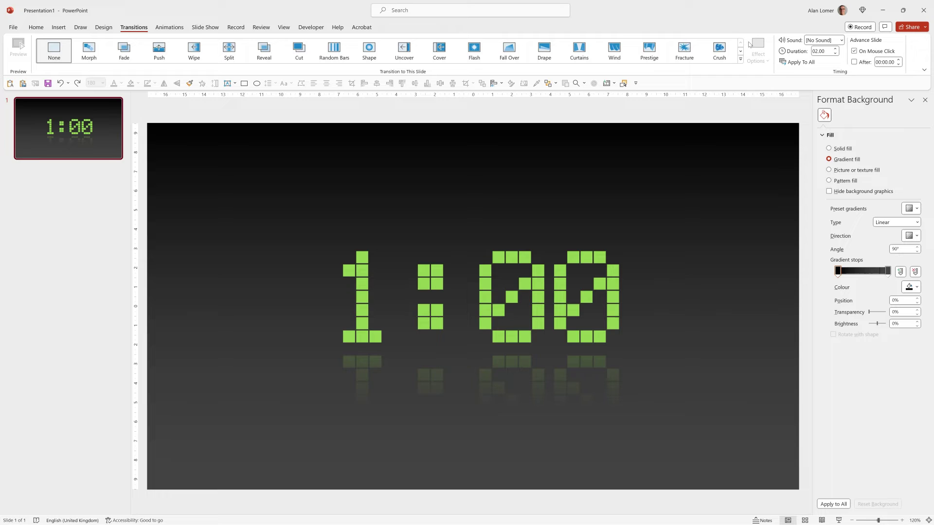
- Make slide 1 auto-advance after 00:01.00 with the tick.wav sound, then duplicate it
{"action": "left_click", "coordinate": [855, 63]}
{"action": "left_click", "coordinate": [899, 59]}
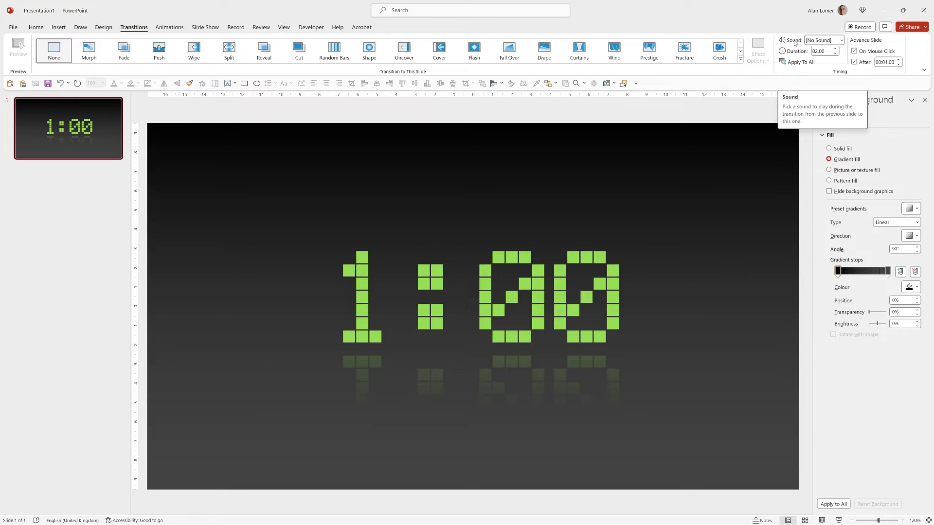
{"action": "left_click", "coordinate": [819, 41]}
{"action": "left_click", "coordinate": [825, 287]}
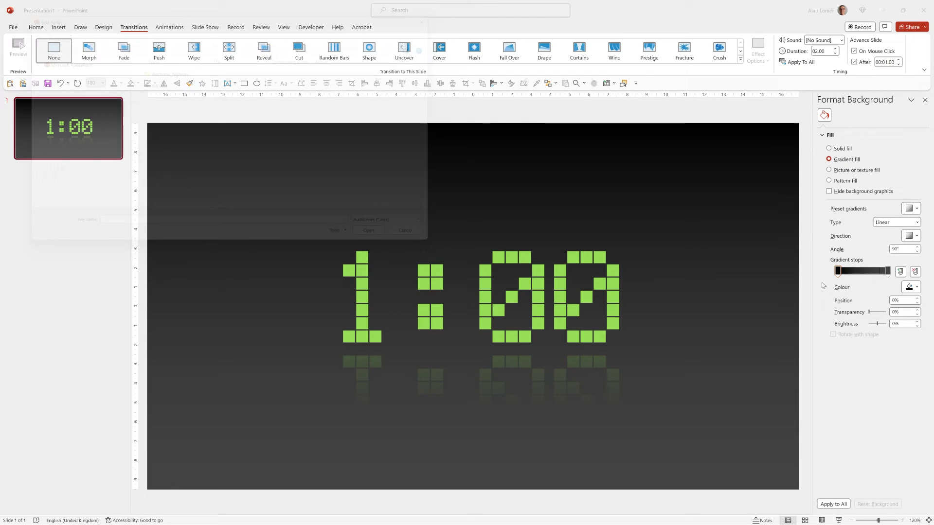
{"action": "left_click", "coordinate": [148, 82]}
{"action": "double_click", "coordinate": [147, 82]}
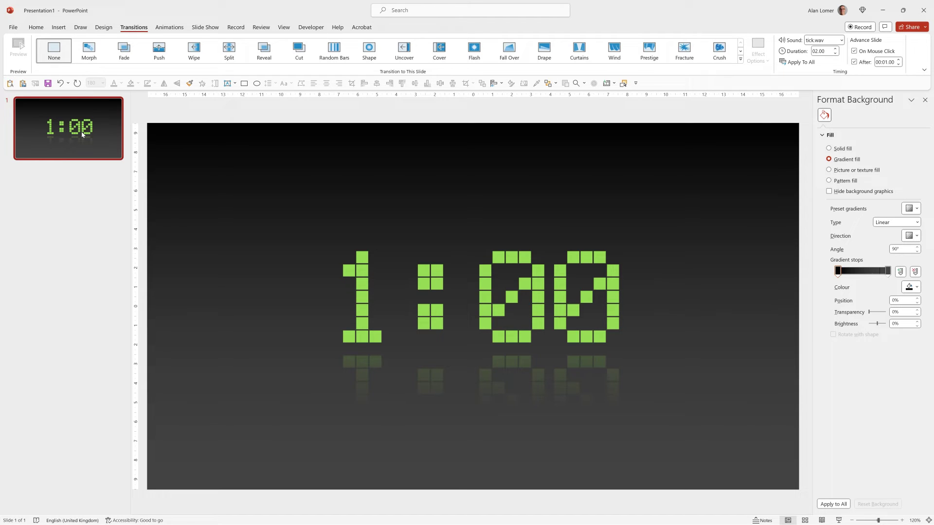
{"action": "key", "text": "ctrl+d"}
- Set the duplicated slides' timers to 0:59, 0:58 and 0:57, duplicating each in turn
{"action": "left_click", "coordinate": [592, 313]}
{"action": "key", "text": "ctrl+a"}
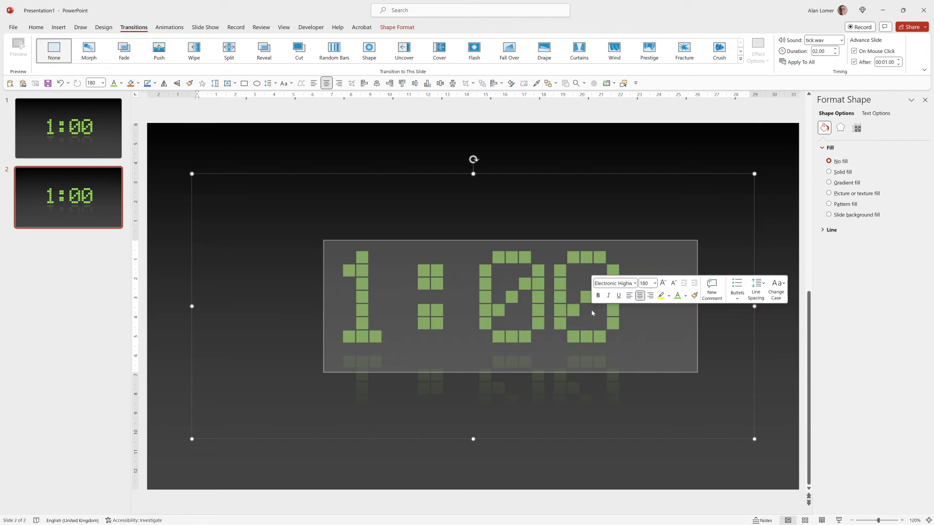
{"action": "type", "text": "0:59"}
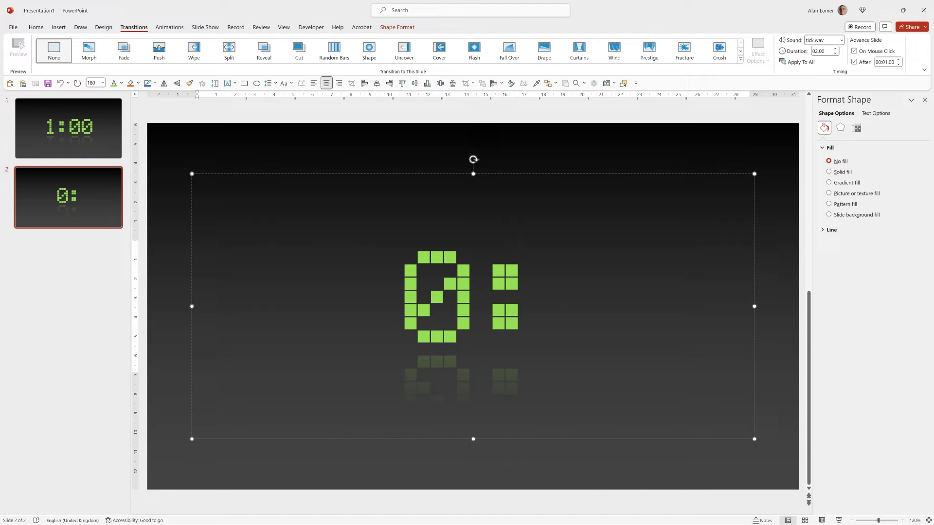
{"action": "left_click", "coordinate": [293, 299]}
{"action": "key", "text": "ctrl+d"}
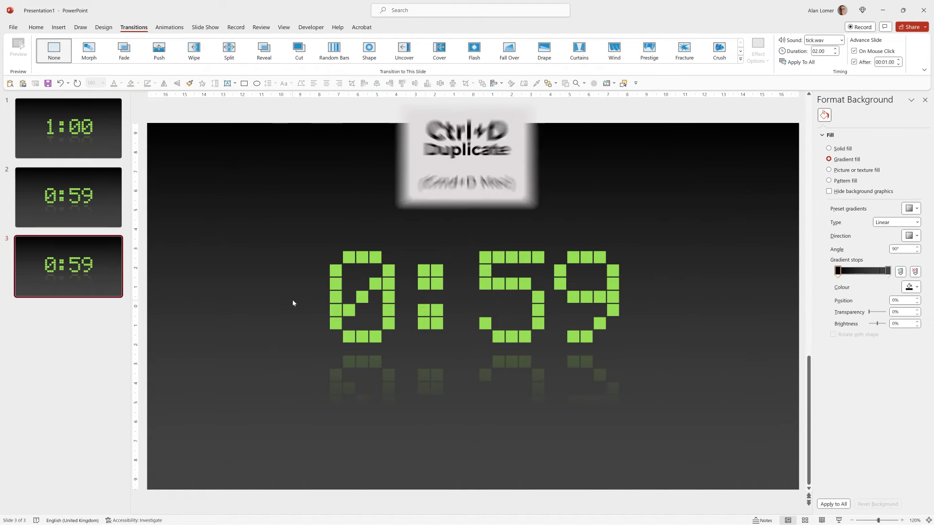
{"action": "left_click", "coordinate": [473, 300]}
{"action": "key", "text": "ctrl+a"}
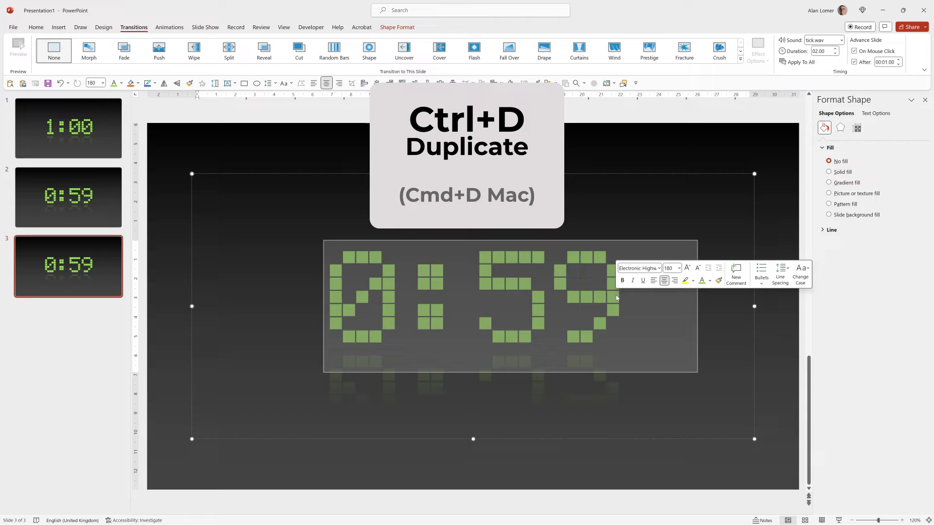
{"action": "type", "text": "0:58"}
{"action": "left_click", "coordinate": [65, 278]}
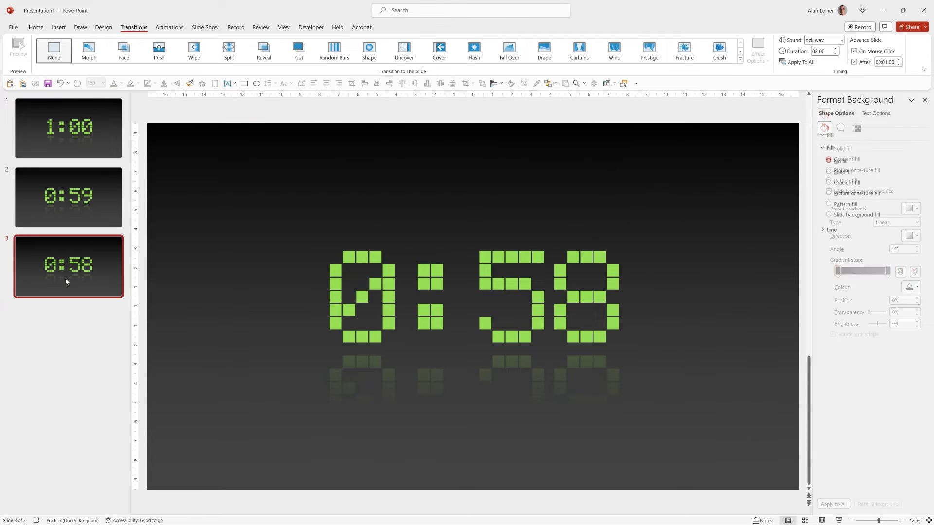
{"action": "key", "text": "ctrl+d"}
{"action": "left_click", "coordinate": [564, 296]}
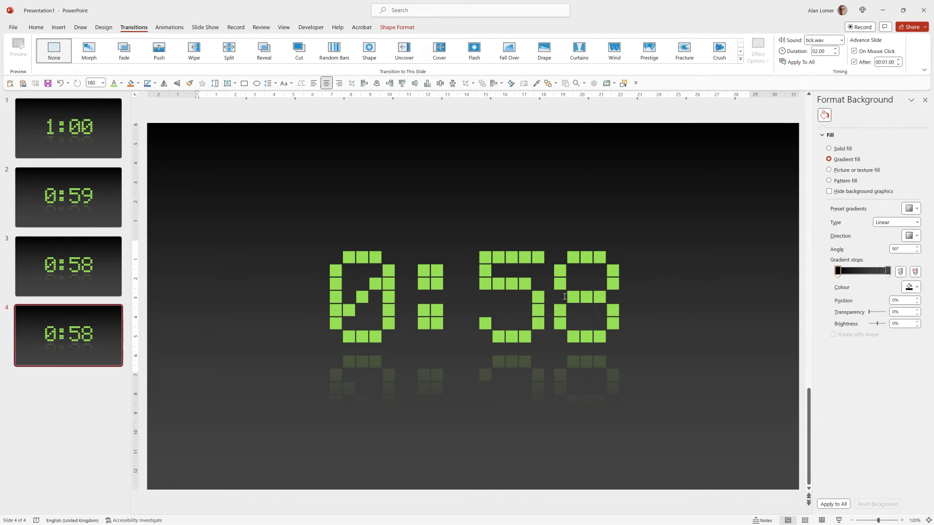
{"action": "key", "text": "ctrl+a"}
{"action": "type", "text": "0:57"}
{"action": "left_click", "coordinate": [68, 336]}
{"action": "key", "text": "ctrl+d"}
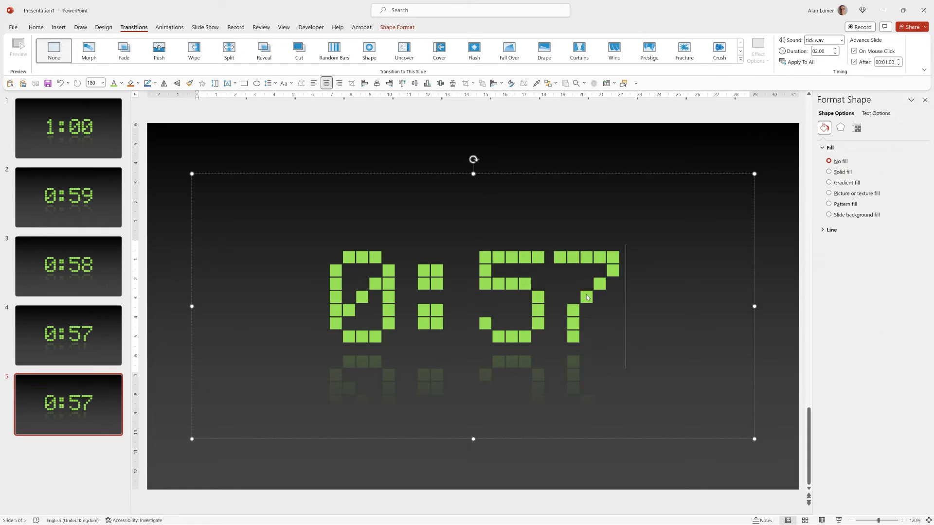
- Keep duplicating countdown slides, retyping timers through 0:49, 0:39, 0:36, 0:33 and 0:30
{"action": "left_click", "coordinate": [76, 483]}
{"action": "key", "text": "ctrl+d"}
{"action": "key", "text": "ctrl+d"}
{"action": "key", "text": "ctrl+a"}
{"action": "type", "text": "0:49"}
{"action": "key", "text": "ctrl+d"}
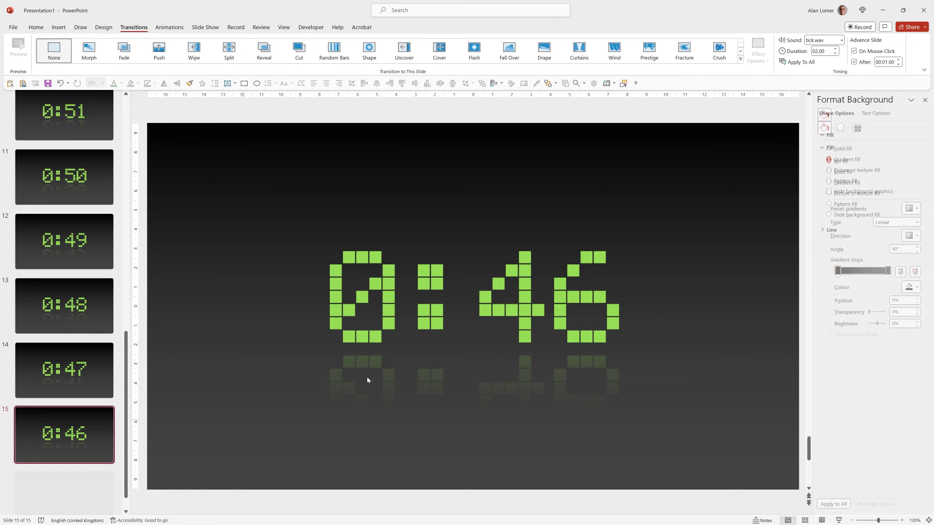
{"action": "key", "text": "ctrl+d"}
{"action": "left_click", "coordinate": [474, 301]}
{"action": "key", "text": "ctrl+a"}
{"action": "type", "text": "0:49"}
{"action": "key", "text": "ctrl+a"}
{"action": "type", "text": "0:39"}
{"action": "key", "text": "ctrl+d"}
{"action": "key", "text": "ctrl+d"}
{"action": "type", "text": "0:36"}
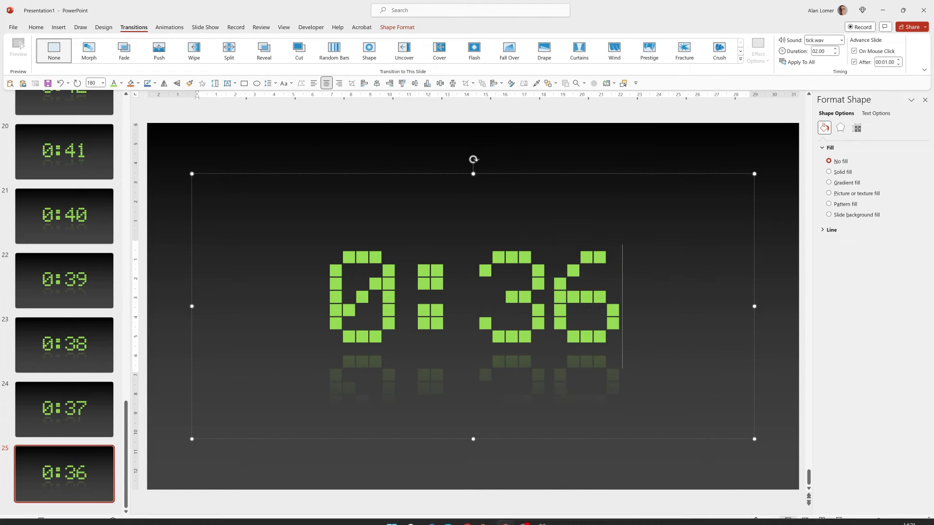
- Continue the countdown slides through 0:28, 0:25, 0:21, 0:18, 0:15, 0:09, 0:08, 0:06 and 0:03
{"action": "key", "text": "ctrl+d"}
{"action": "key", "text": "ctrl+d"}
{"action": "type", "text": "0:33"}
{"action": "key", "text": "ctrl+d"}
{"action": "type", "text": "0:30"}
{"action": "key", "text": "ctrl+d"}
{"action": "type", "text": "0:28"}
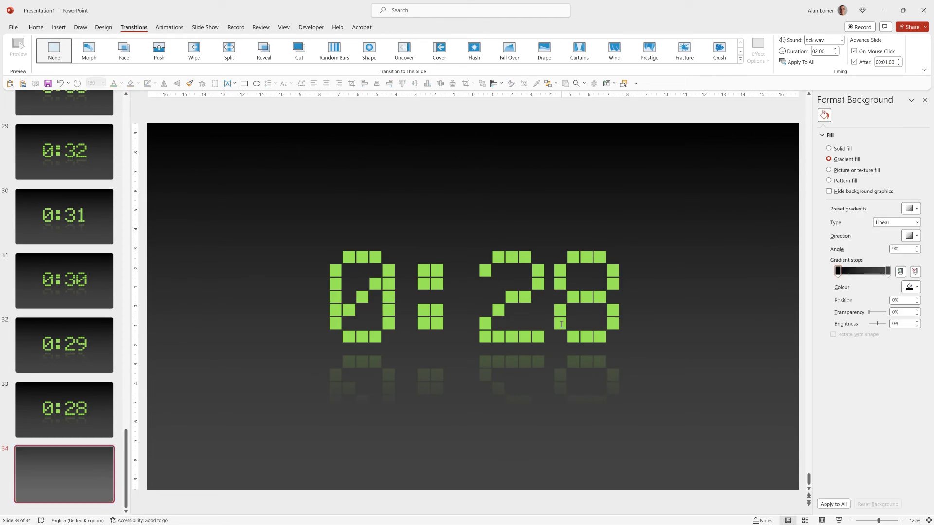
{"action": "key", "text": "ctrl+d"}
{"action": "type", "text": "0:25"}
{"action": "key", "text": "ctrl+d"}
{"action": "type", "text": "0:21"}
{"action": "key", "text": "ctrl+d"}
{"action": "type", "text": "0:18"}
{"action": "key", "text": "ctrl+d"}
{"action": "type", "text": "0:15"}
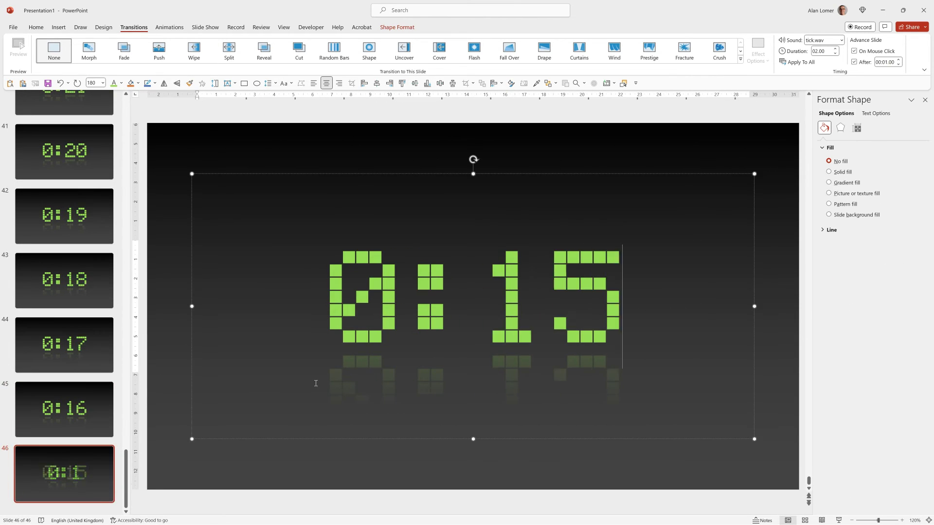
{"action": "key", "text": "ctrl+d"}
{"action": "type", "text": "0:120:09"}
{"action": "key", "text": "ctrl+d"}
{"action": "type", "text": "0:08"}
{"action": "key", "text": "ctrl+d"}
{"action": "type", "text": "0:06"}
{"action": "key", "text": "ctrl+d"}
{"action": "type", "text": "0:03"}
{"action": "key", "text": "ctrl+d"}
- Set the last slide to 0:00, give it the alarm.wav sound, and turn off auto-advance
{"action": "type", "text": "0:010:00"}
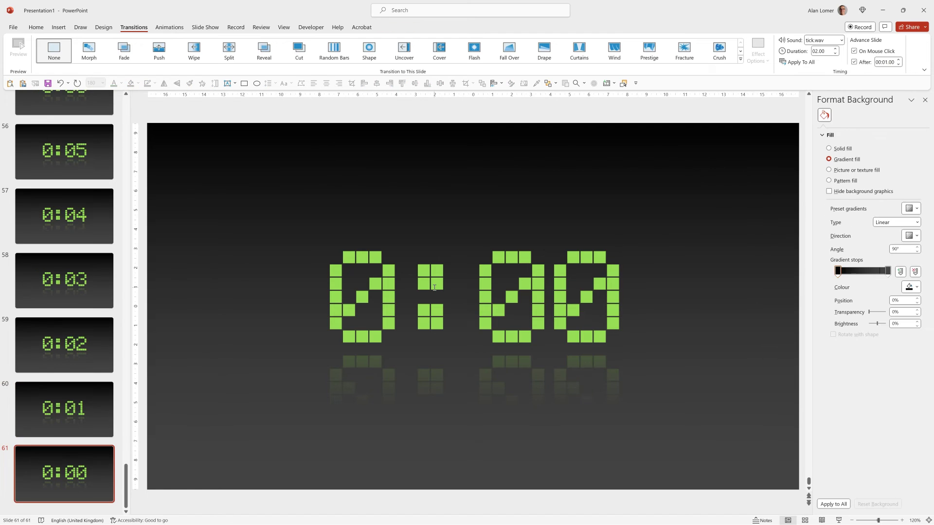
{"action": "left_click", "coordinate": [812, 40]}
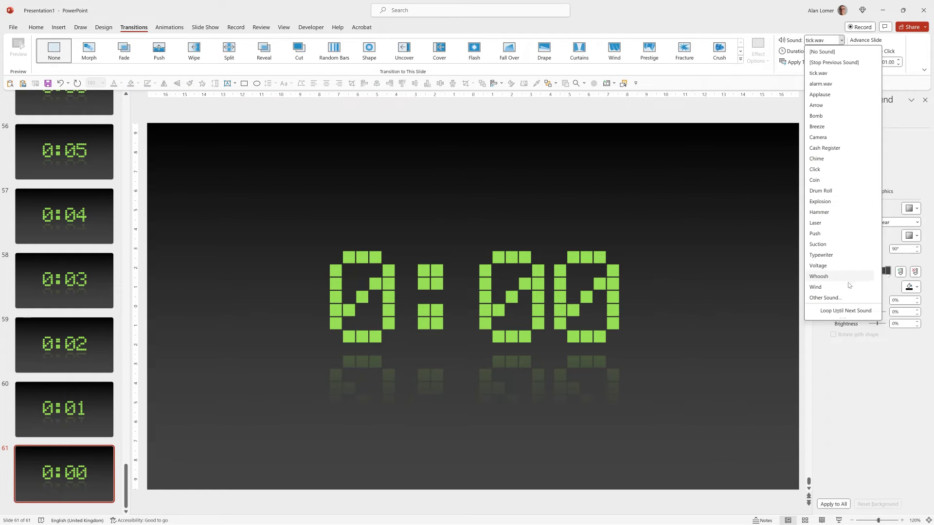
{"action": "left_click", "coordinate": [848, 303]}
{"action": "double_click", "coordinate": [166, 80]}
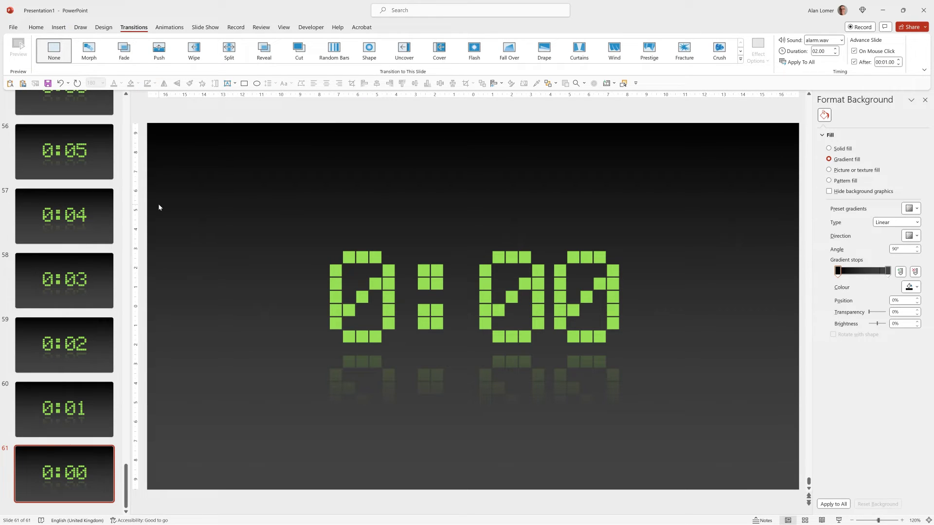
{"action": "left_click", "coordinate": [159, 205]}
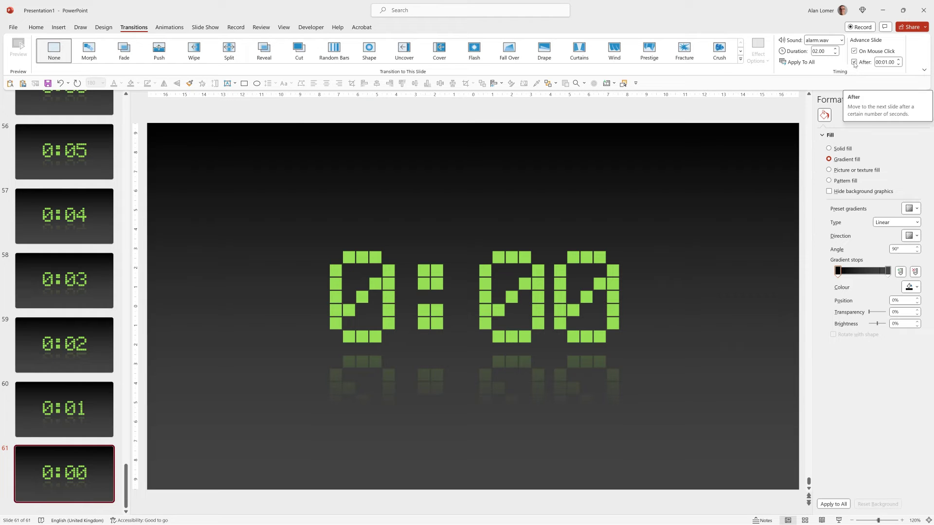
{"action": "left_click", "coordinate": [40, 303]}
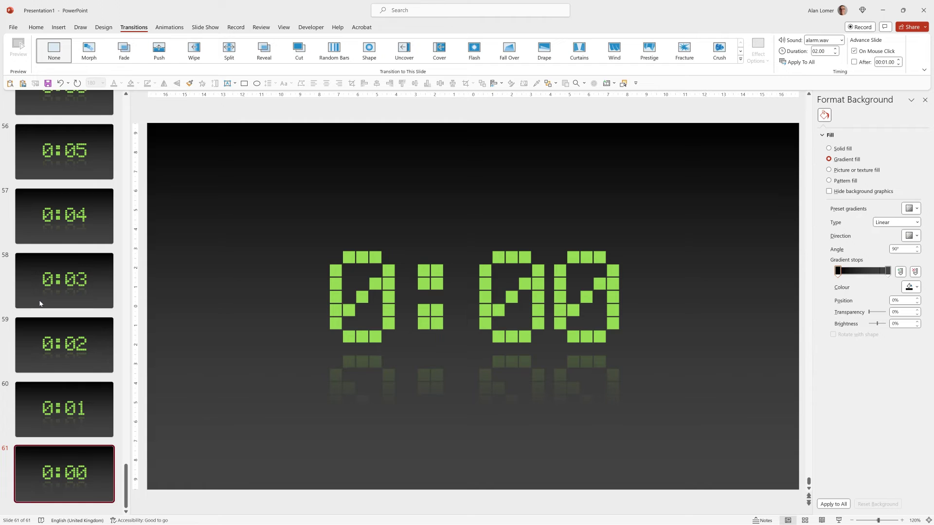
- Show the deck in Slide Sorter and open Slide Master view
{"action": "left_click", "coordinate": [805, 520]}
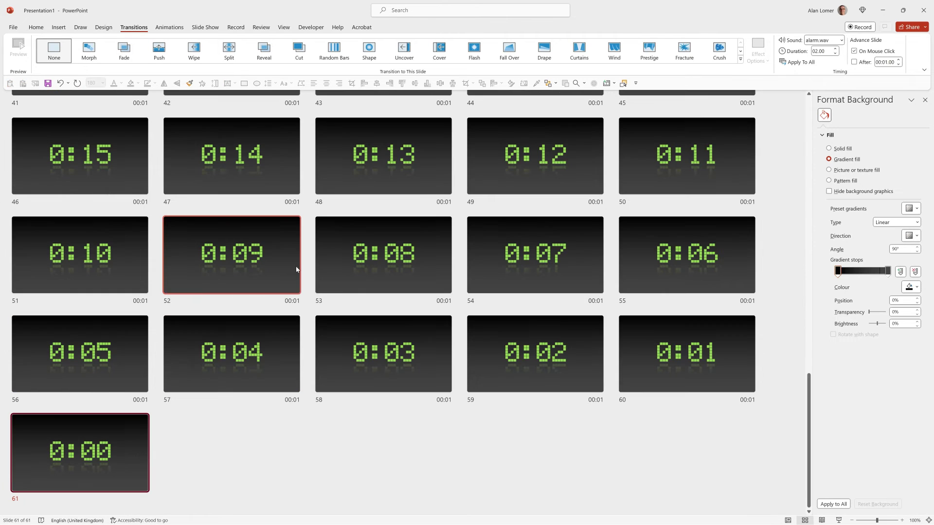
{"action": "scroll", "coordinate": [296, 266], "scroll_direction": "up", "scroll_amount": 10}
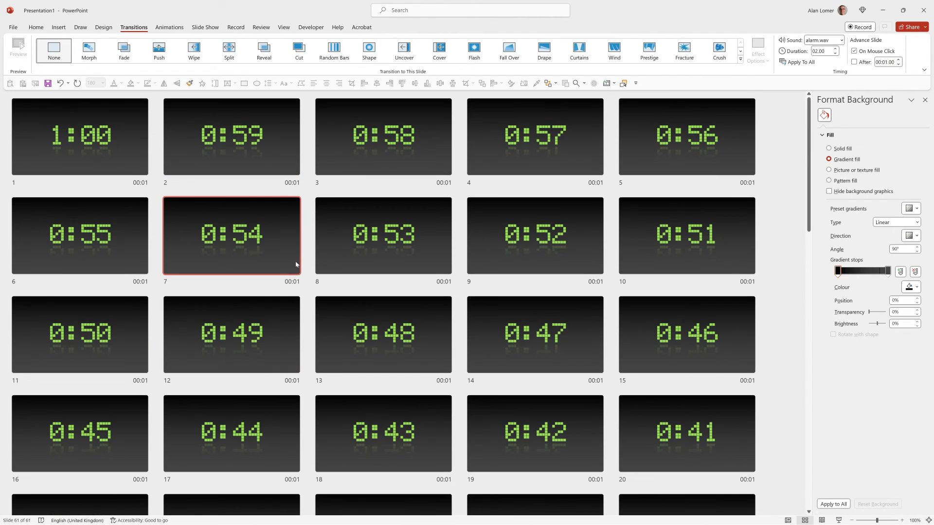
{"action": "left_click", "coordinate": [283, 27]}
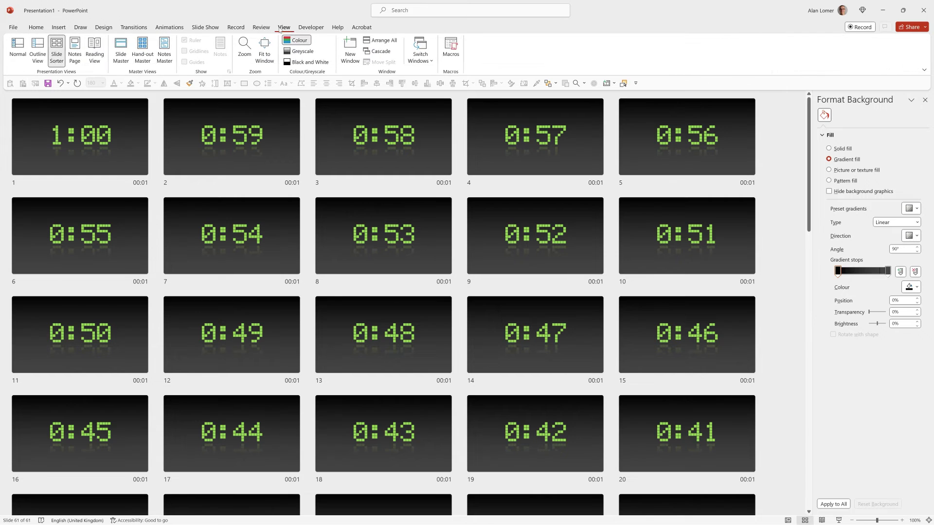
{"action": "left_click", "coordinate": [121, 49]}
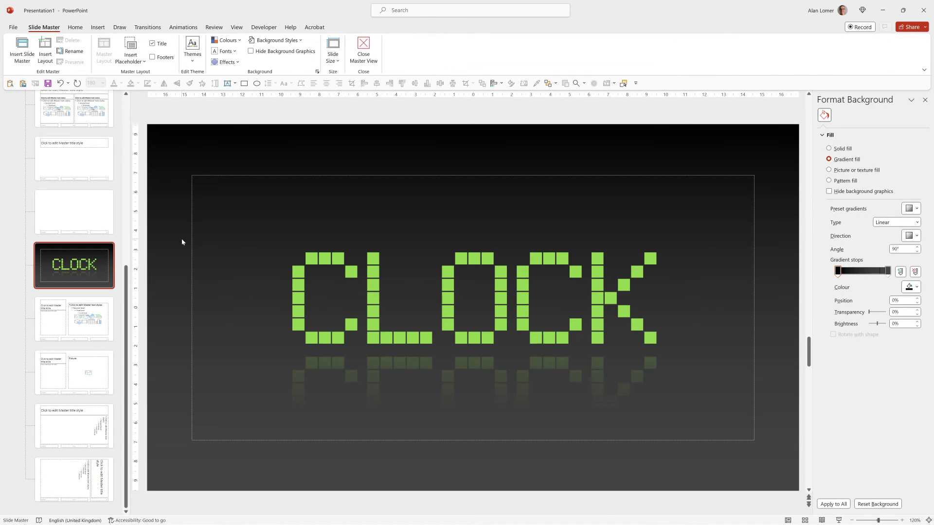
- Try a gold colour and Figtree Black on the CLOCK title, then undo both changes
{"action": "left_click", "coordinate": [334, 295]}
{"action": "key", "text": "ctrl+a"}
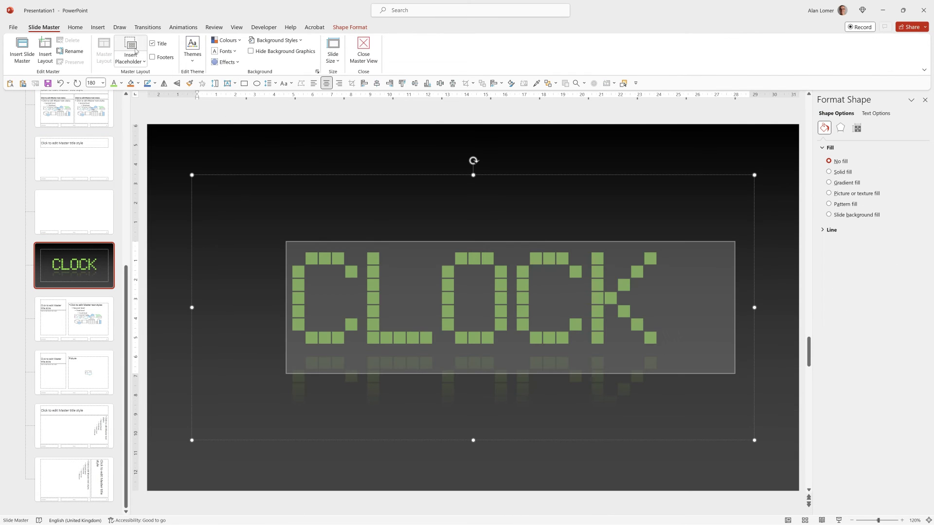
{"action": "left_click", "coordinate": [74, 28]}
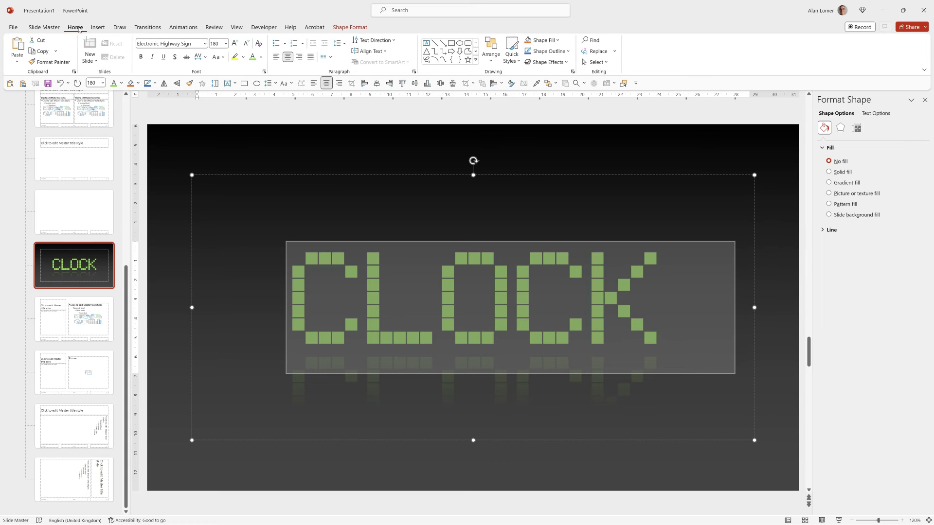
{"action": "left_click", "coordinate": [261, 58]}
{"action": "left_click", "coordinate": [301, 108]}
{"action": "left_click", "coordinate": [187, 44]}
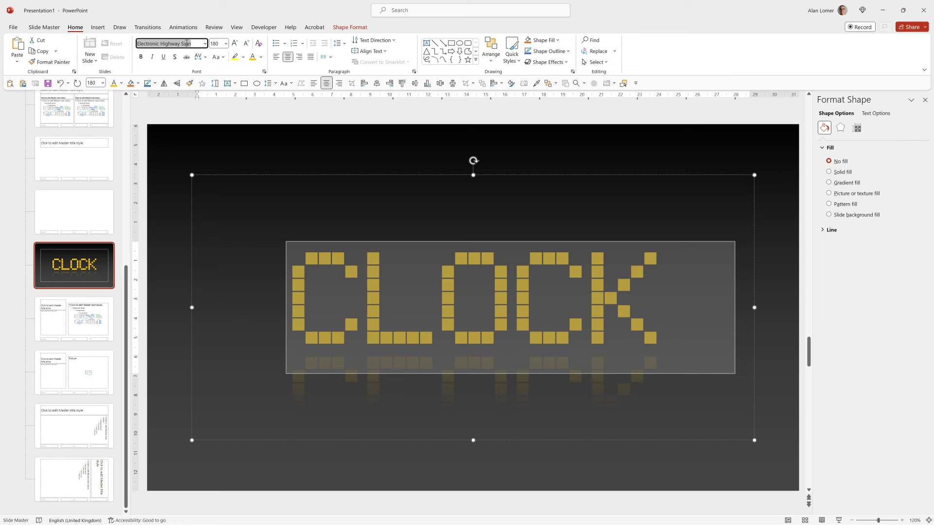
{"action": "type", "text": "Figtree Black"}
{"action": "key", "text": "Return"}
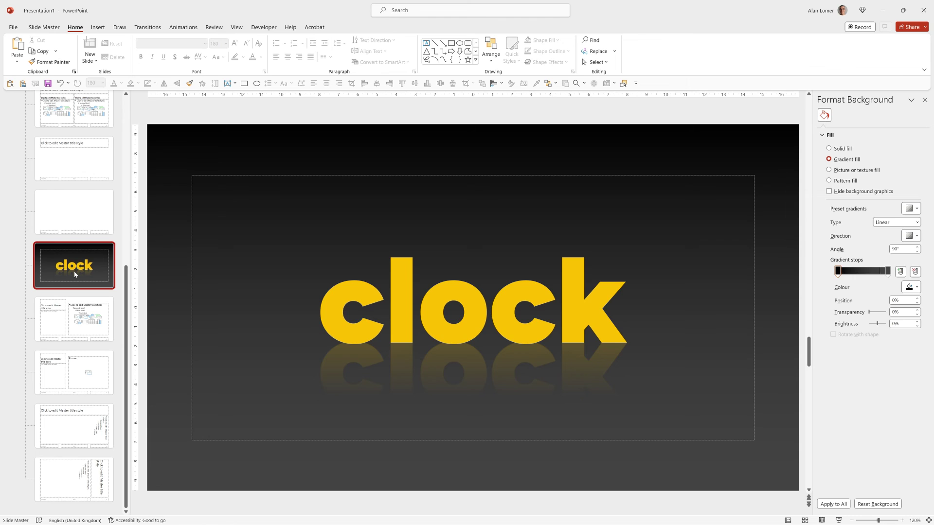
{"action": "key", "text": "ctrl+z"}
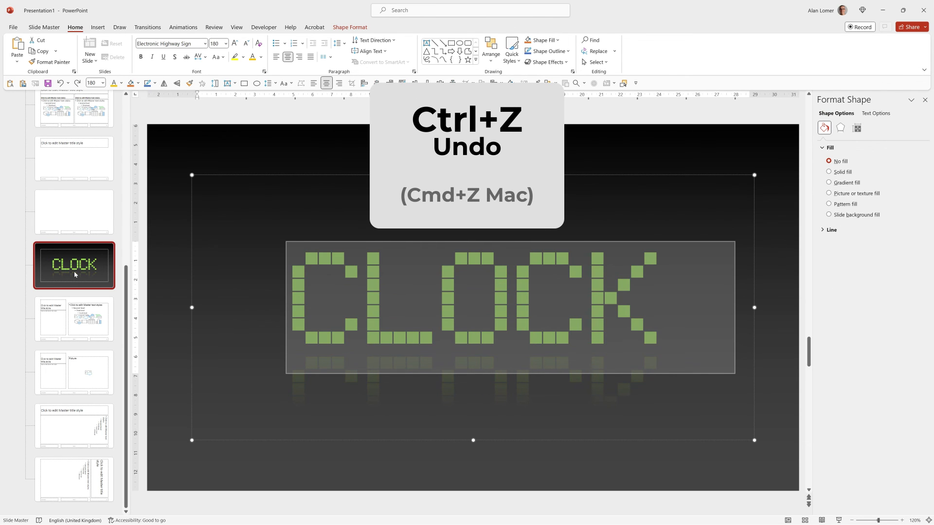
{"action": "left_click", "coordinate": [53, 27]}
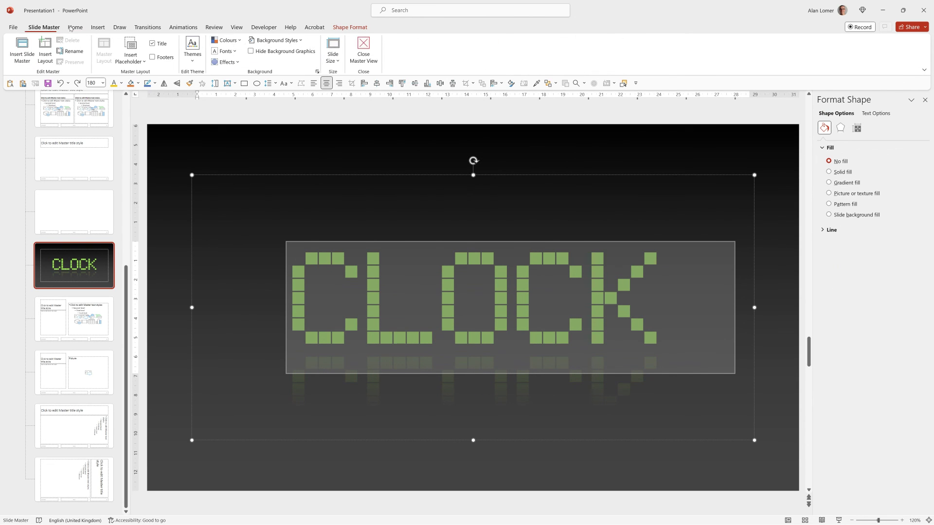
- Close Master View to return to the countdown slides
{"action": "left_click", "coordinate": [362, 45]}
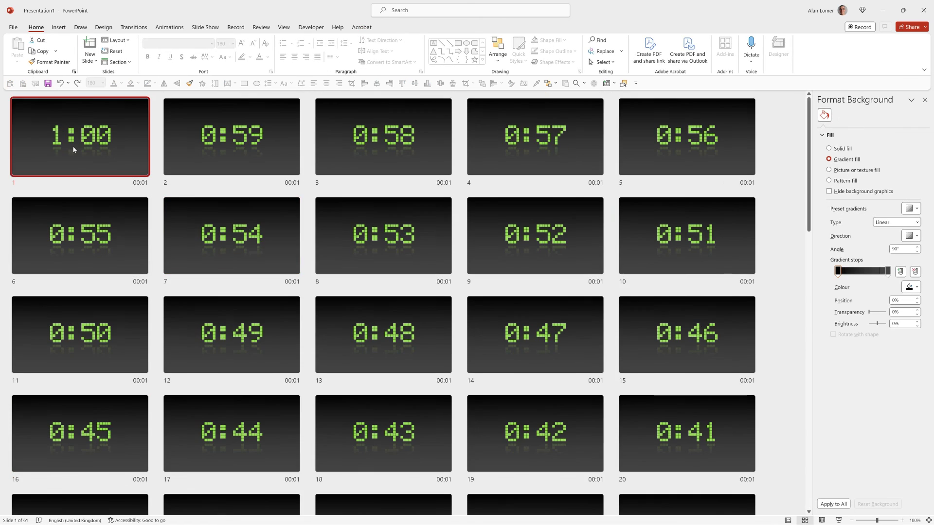